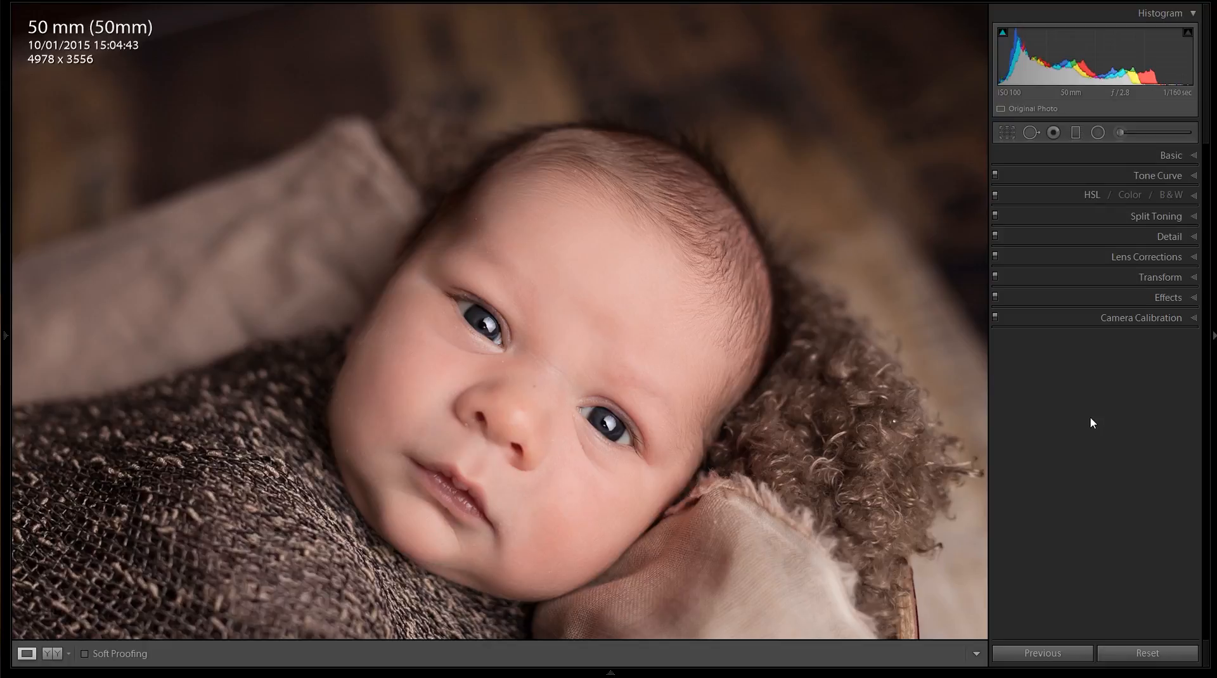
Step: Heal the small blemishes on the bridge of the baby's nose, below the inner eye corner and beside the nostril with size-20 spots
left_click(543, 392)
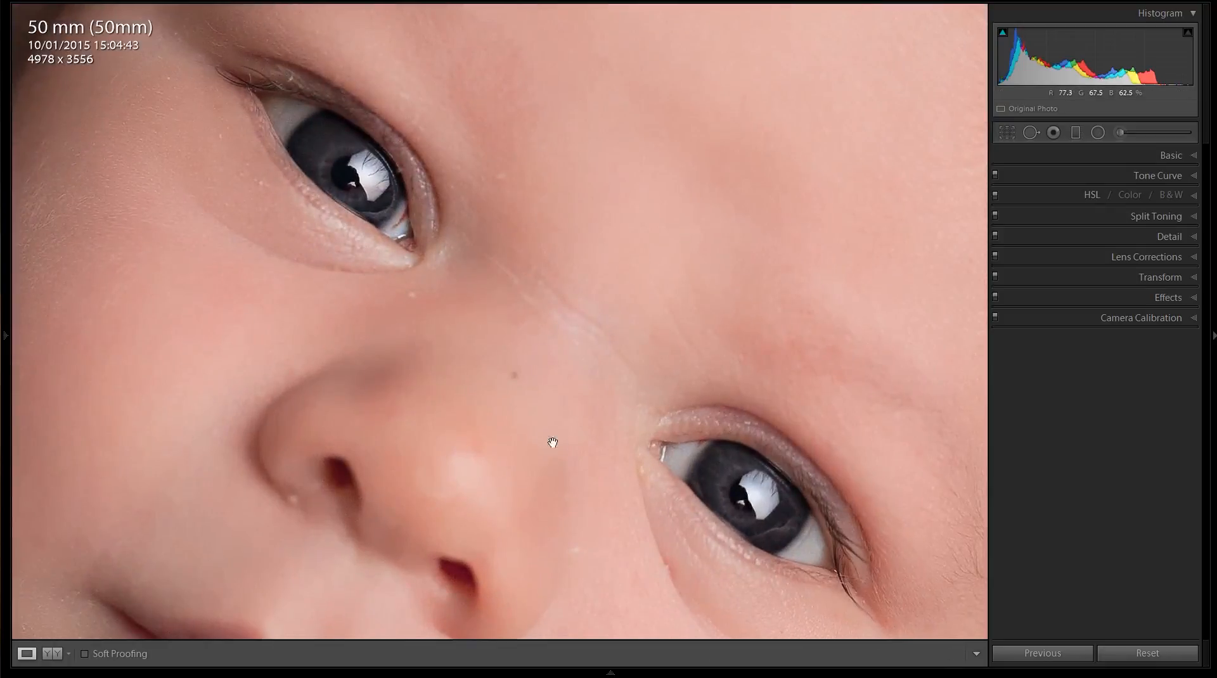
left_click_drag(500, 417, 487, 336)
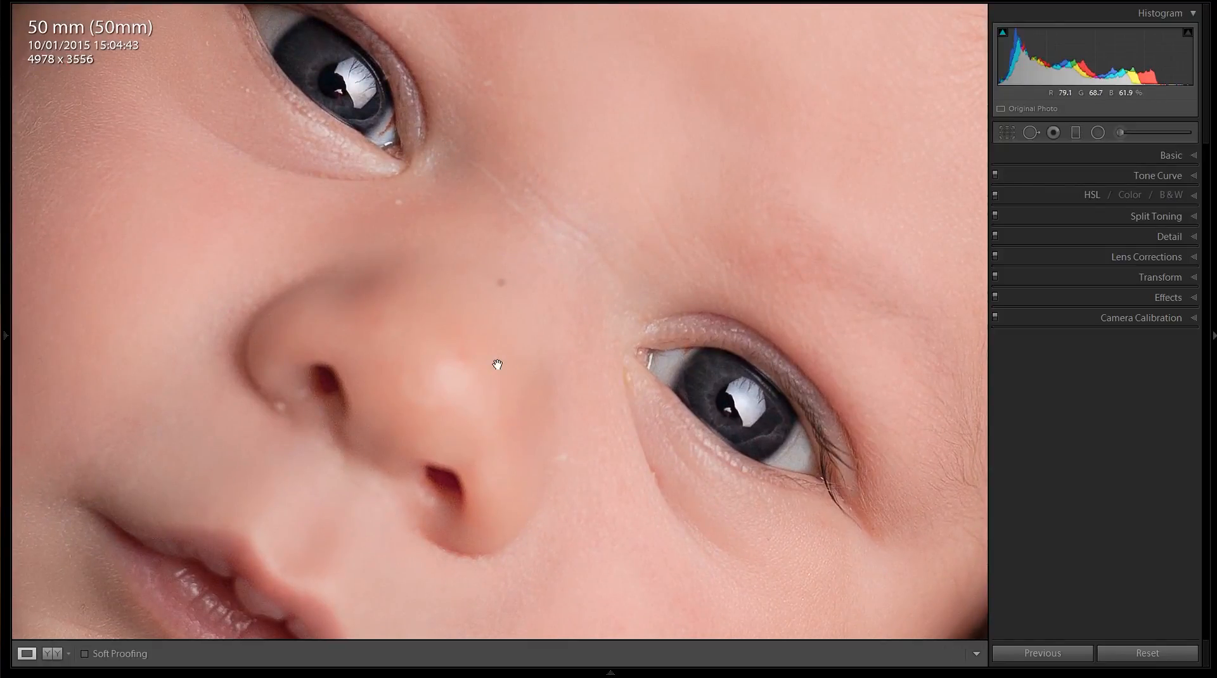
left_click(1032, 132)
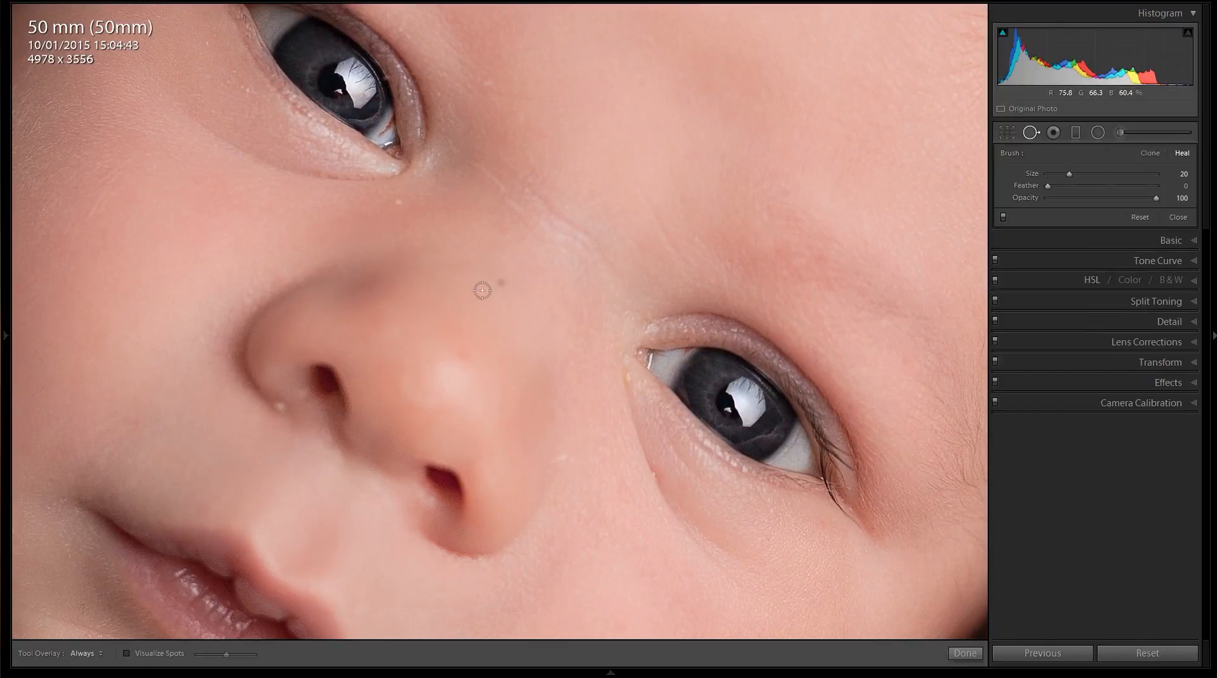
left_click(503, 286)
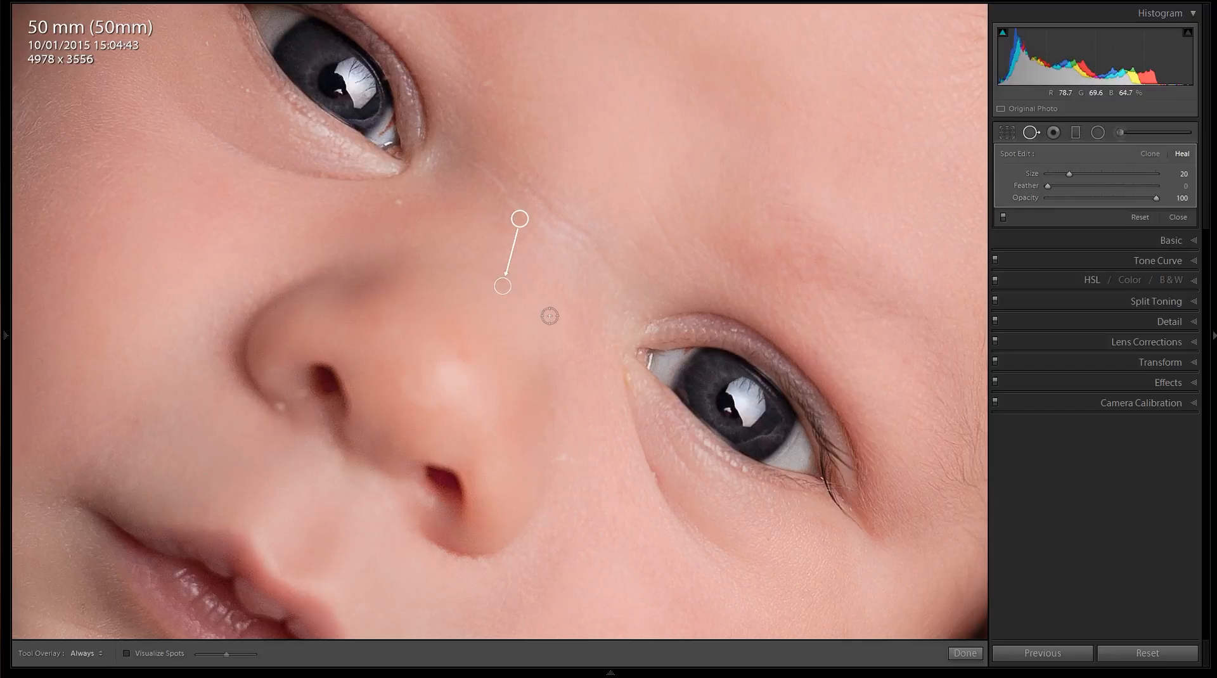
left_click(403, 201)
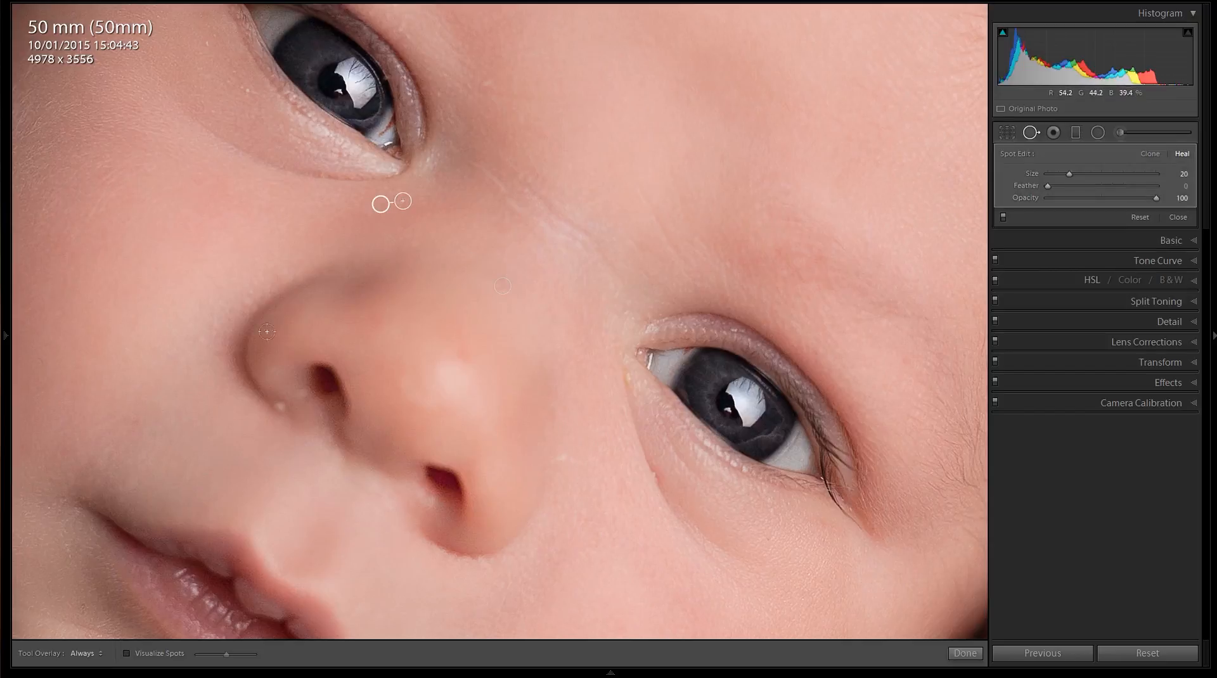
left_click(279, 408)
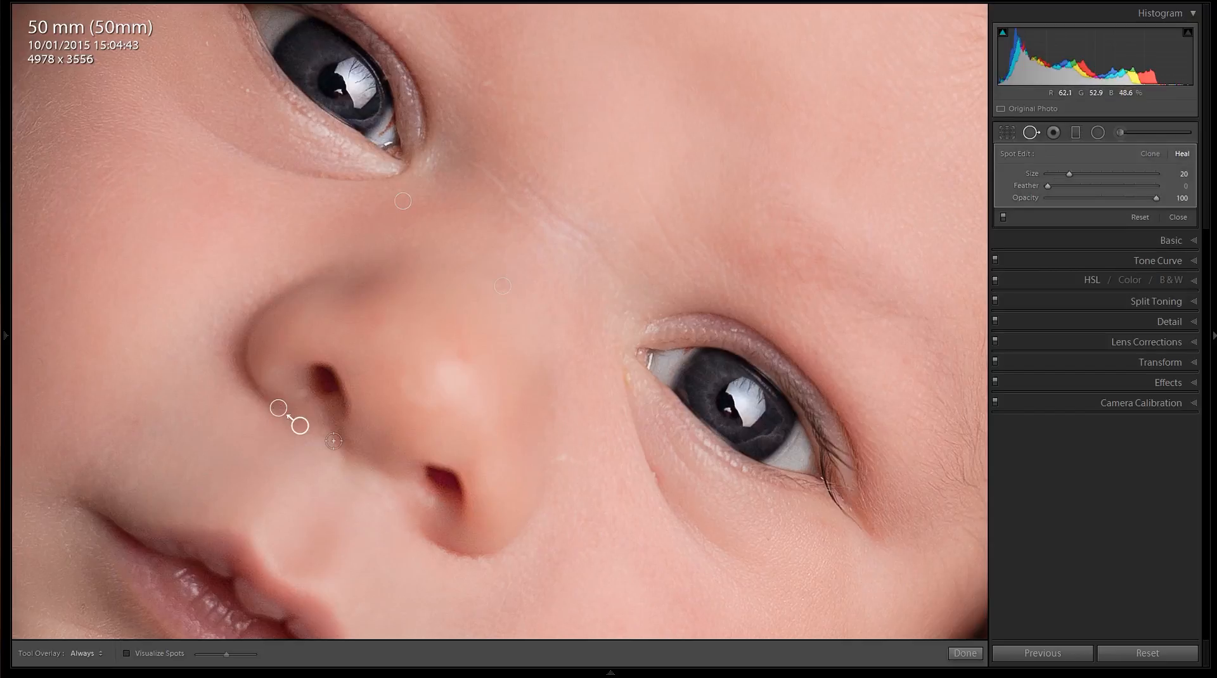
Step: Heal the remaining small spots on the cheek, forehead and around the eyes, undoing the stray healing stroke across the nose
left_click(564, 458)
left_click(653, 475)
left_click(487, 80)
left_click(248, 89)
left_click(208, 43)
left_click_drag(336, 515, 340, 172)
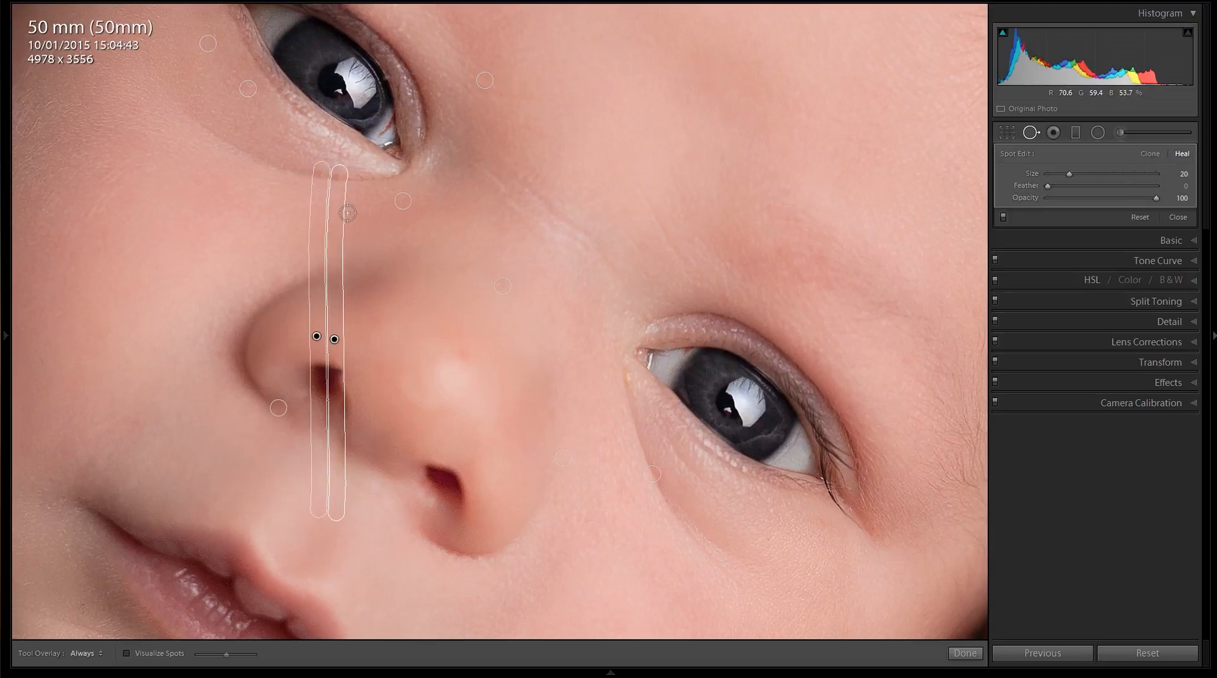
key("ctrl+z")
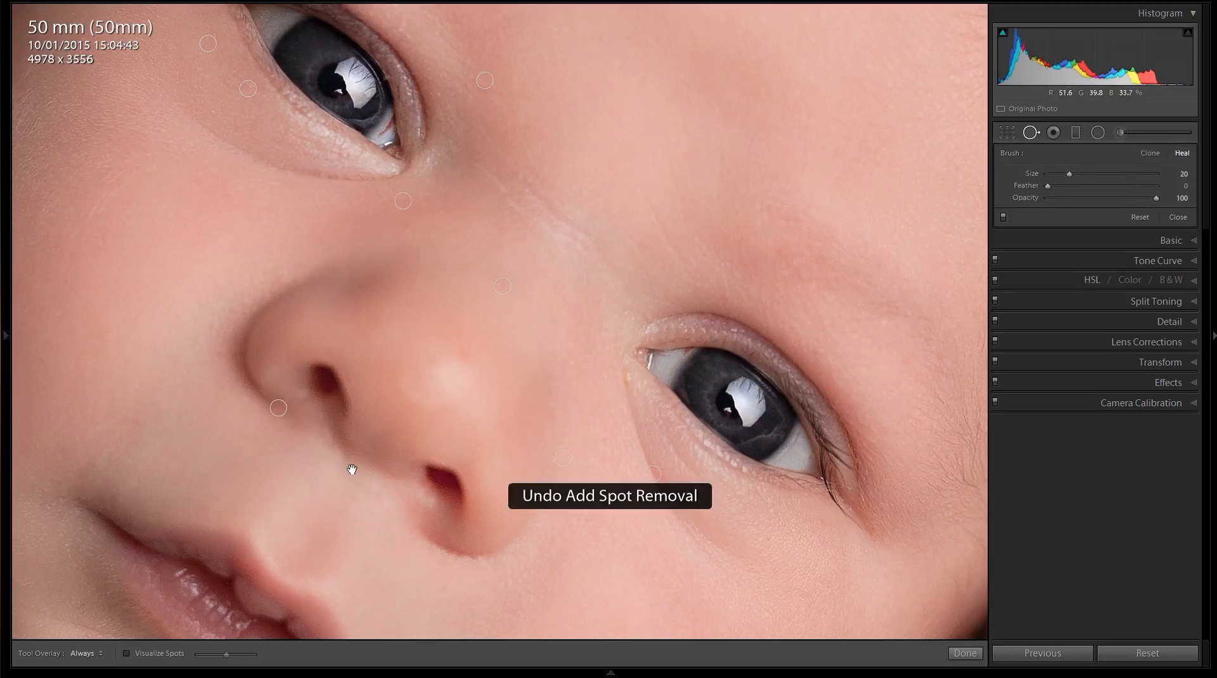
Step: Heal the small spots around the mouth, chin and lower cheek, finish spot removal and return to the whole-photo view
left_click_drag(350, 466, 430, 124)
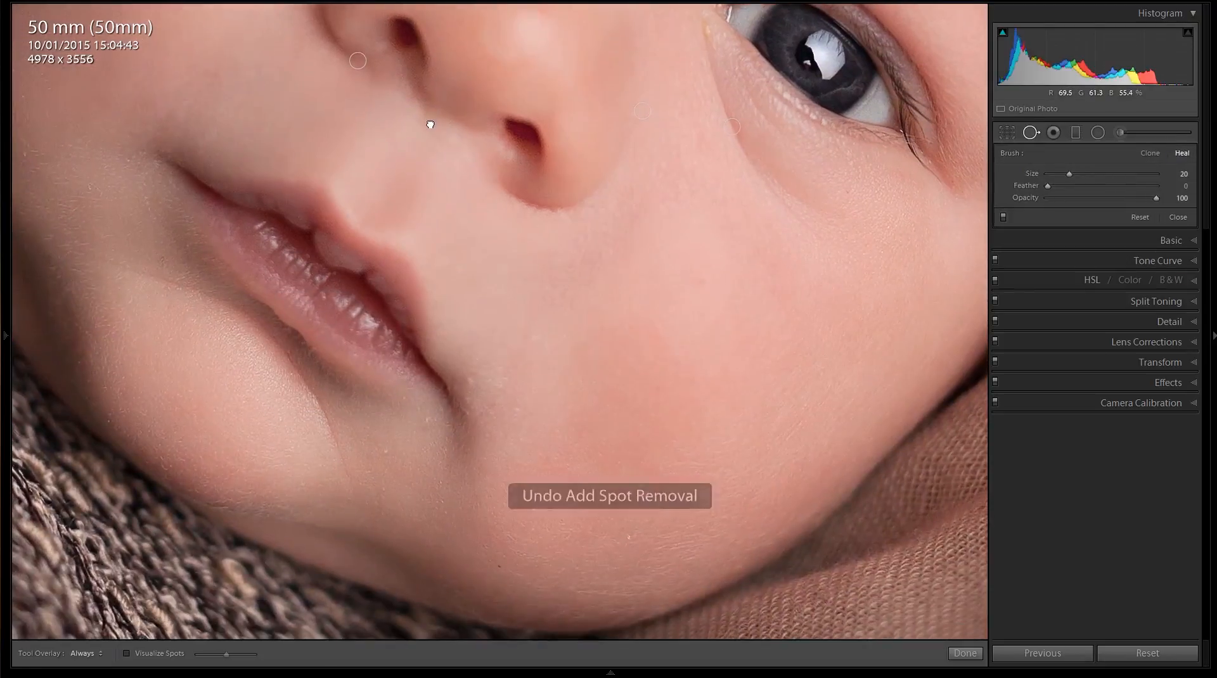
left_click(383, 454)
left_click(430, 419)
left_click(634, 538)
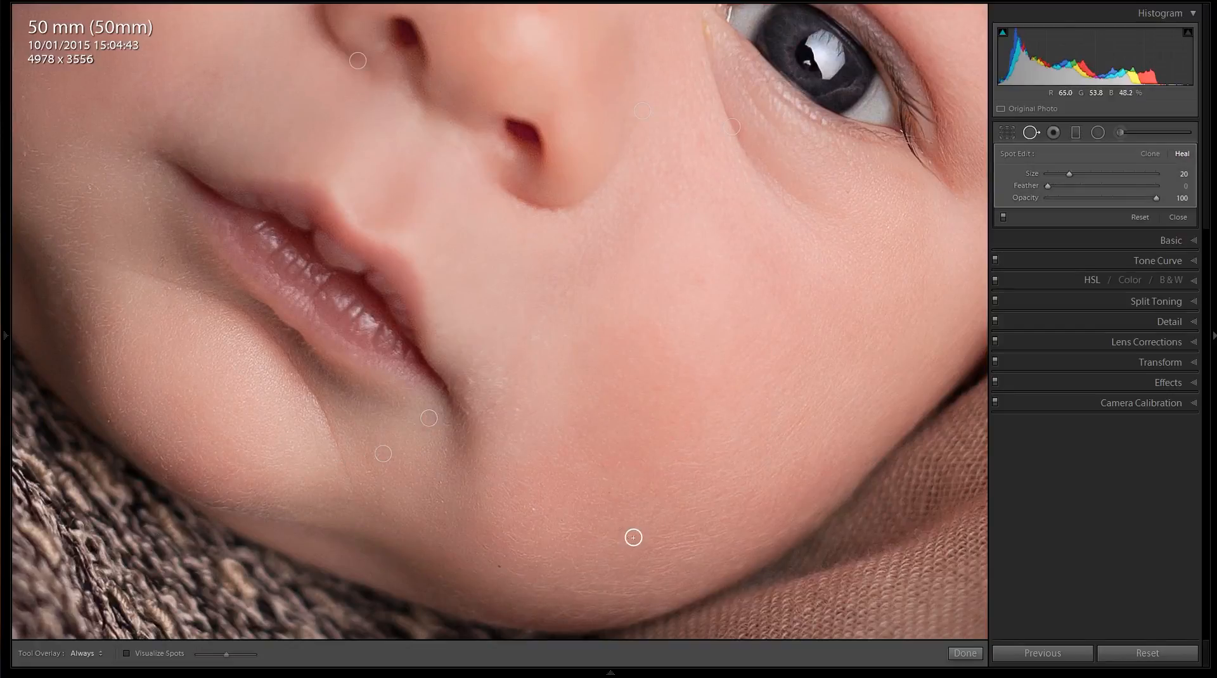
left_click(520, 411)
left_click(163, 261)
left_click(965, 653)
key("ctrl+minus")
left_click(516, 214)
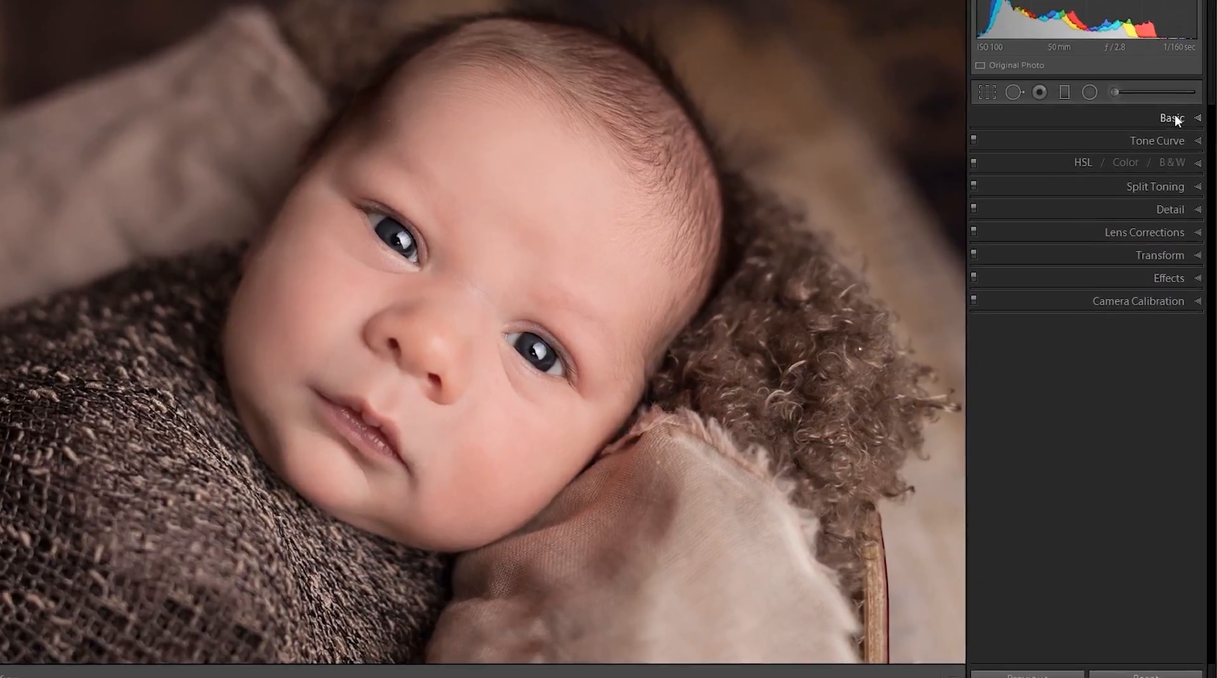
Step: Set the photo's Contrast to +25 and Highlights to -24 in the basic tone adjustments
left_click(1173, 155)
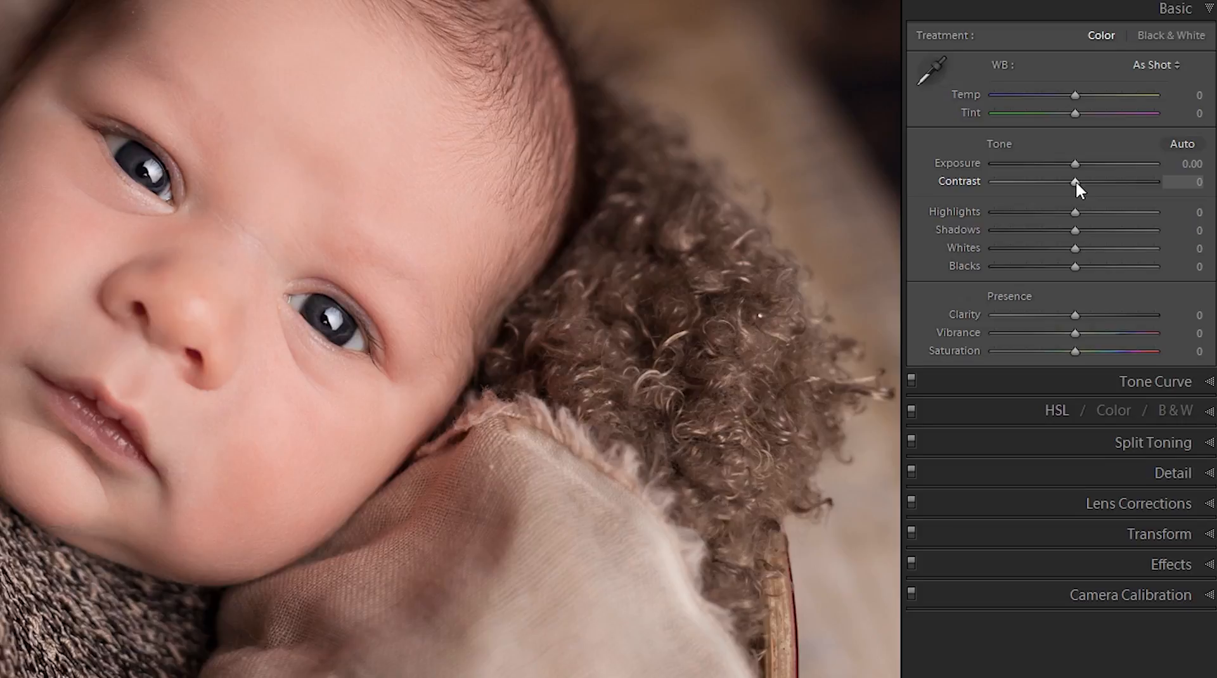
left_click_drag(1076, 182, 1093, 182)
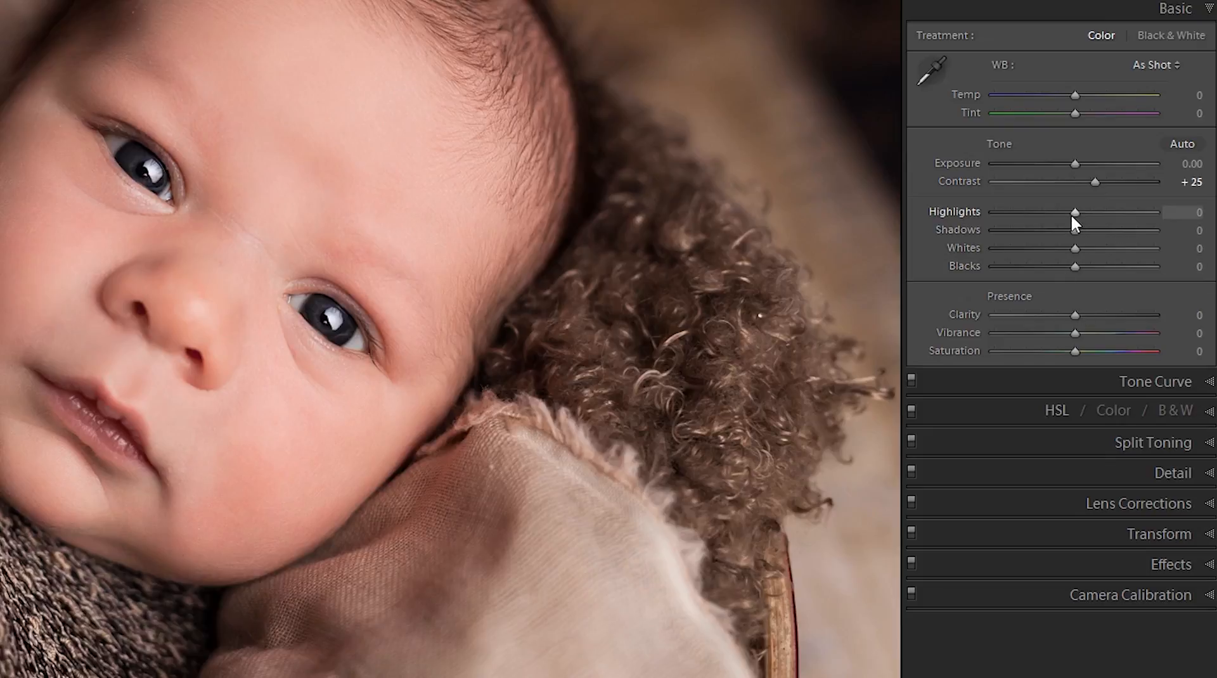
mouse_move(1075, 214)
left_mouse_down()
mouse_move(1045, 219)
mouse_move(1052, 227)
mouse_move(1054, 216)
left_mouse_up()
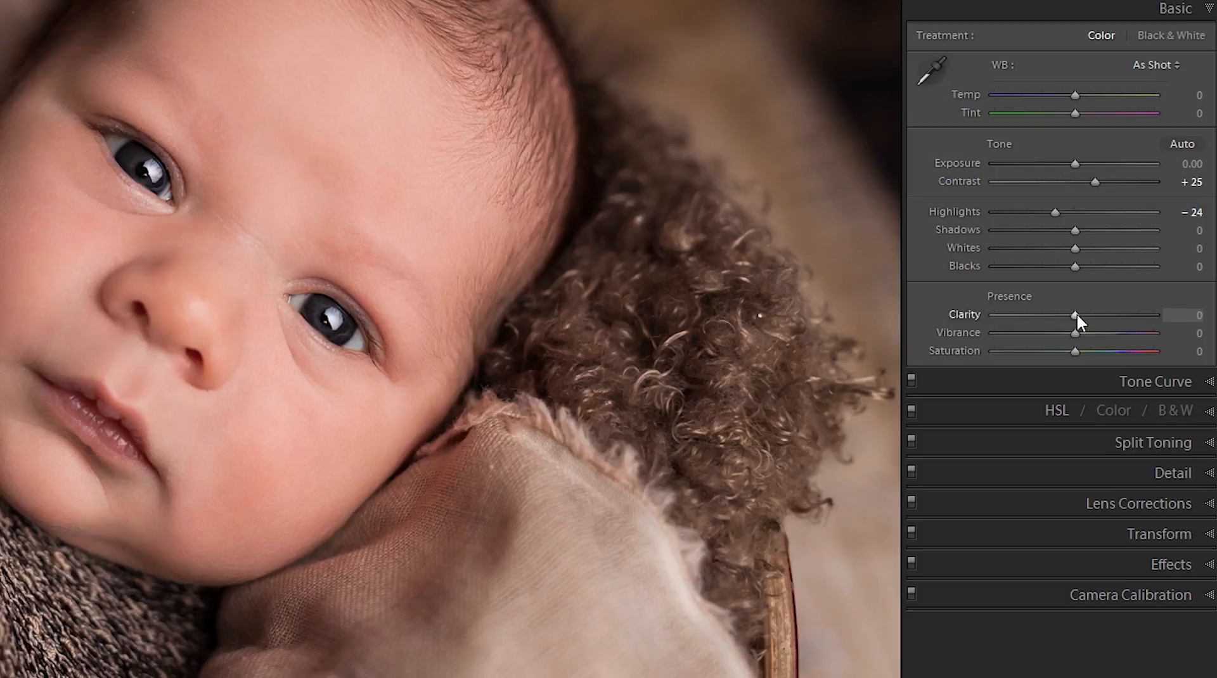
Step: Soften and mute the photo with Clarity -51, Vibrance +70 and Saturation -81
left_click_drag(1076, 315, 1035, 315)
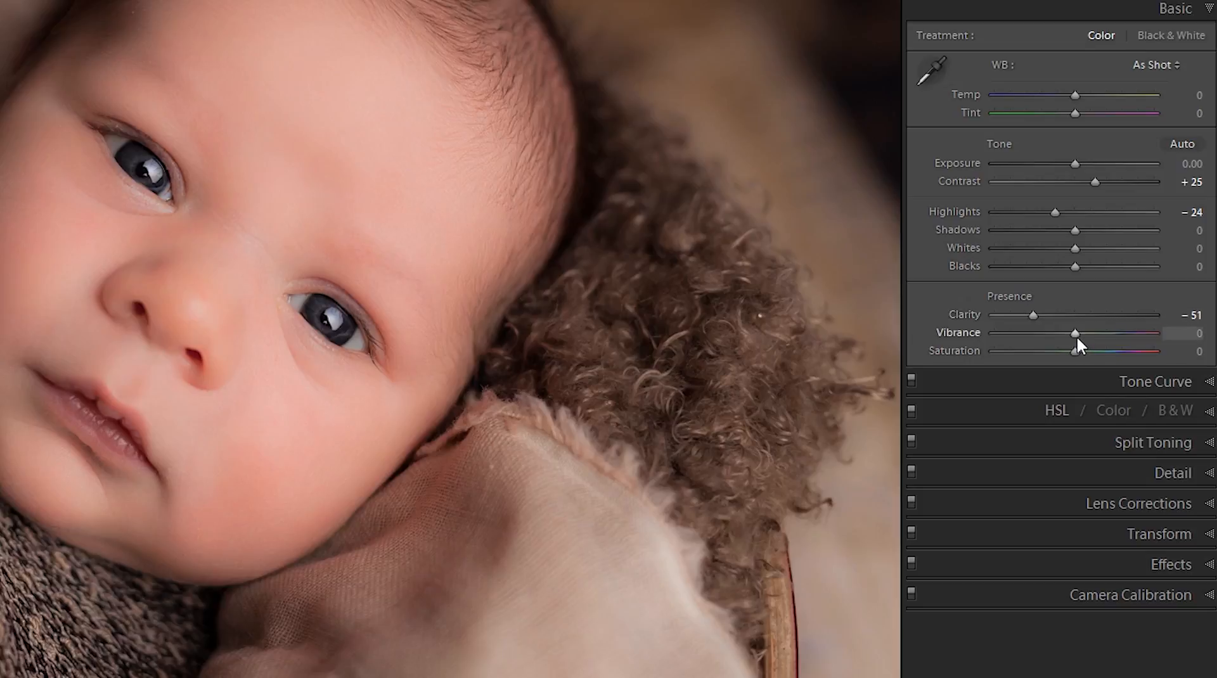
left_click_drag(1079, 332, 1132, 332)
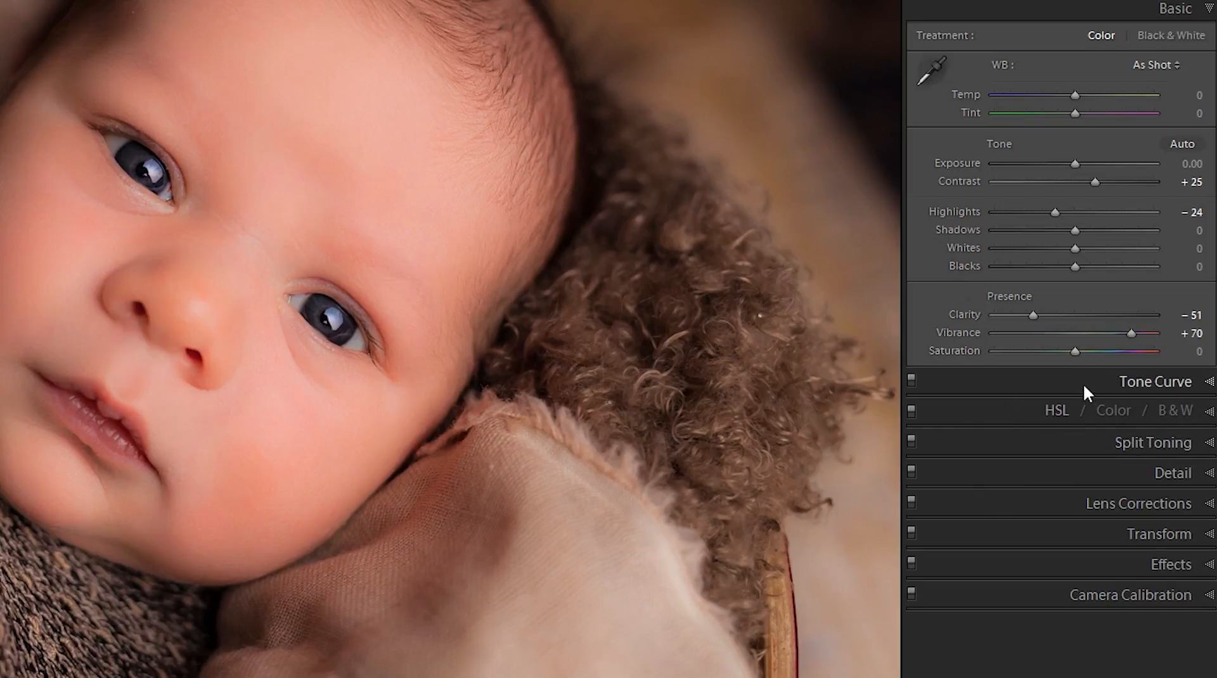
left_click_drag(1078, 351, 1012, 356)
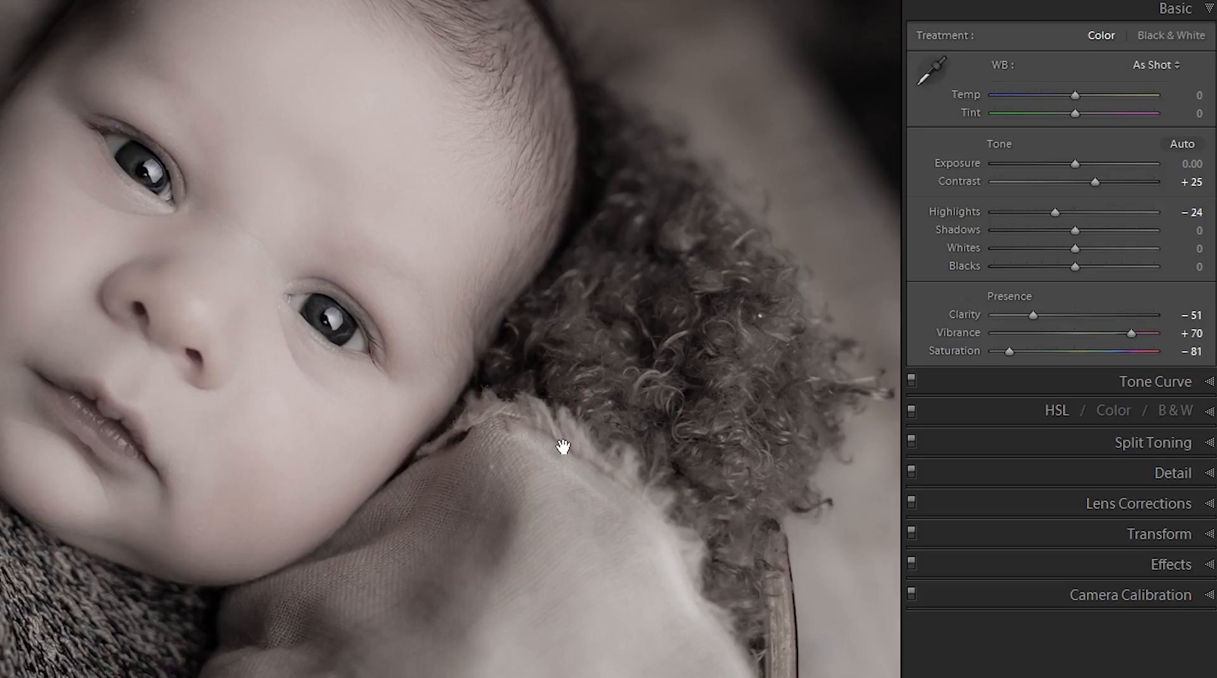
Step: Add a shadow point and a highlight point to the RGB point curve, placing the highlight point at 82.0 / 84.3 %
left_click(1168, 381)
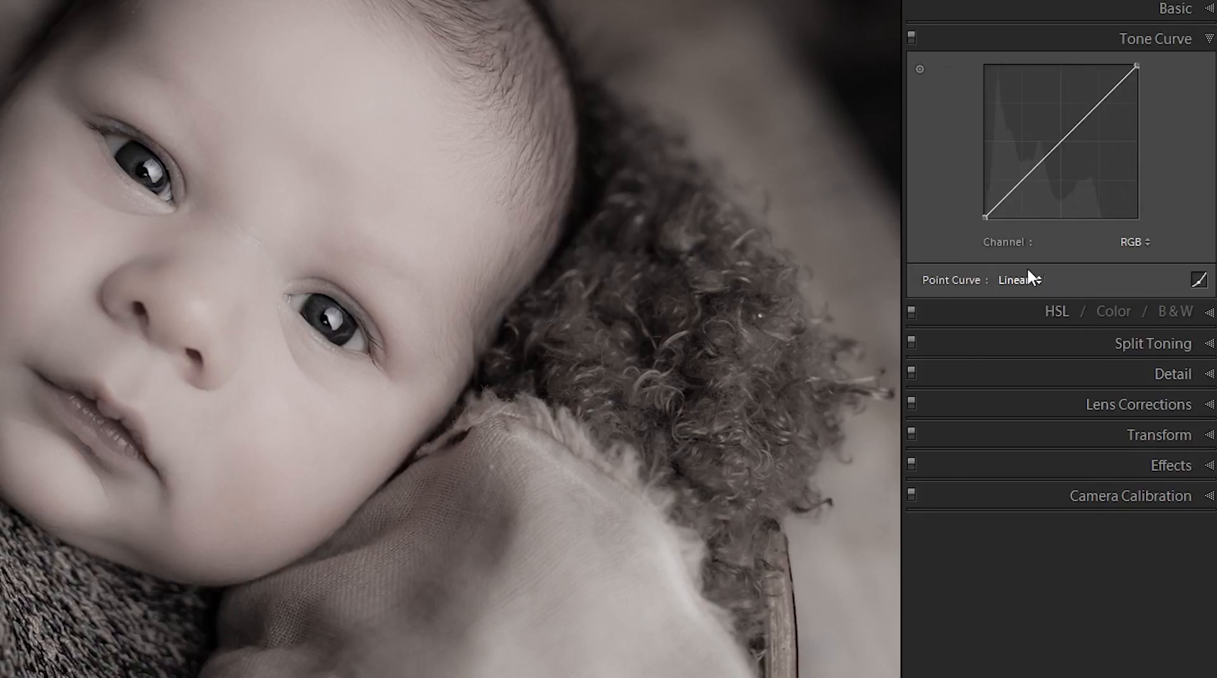
left_click(1201, 283)
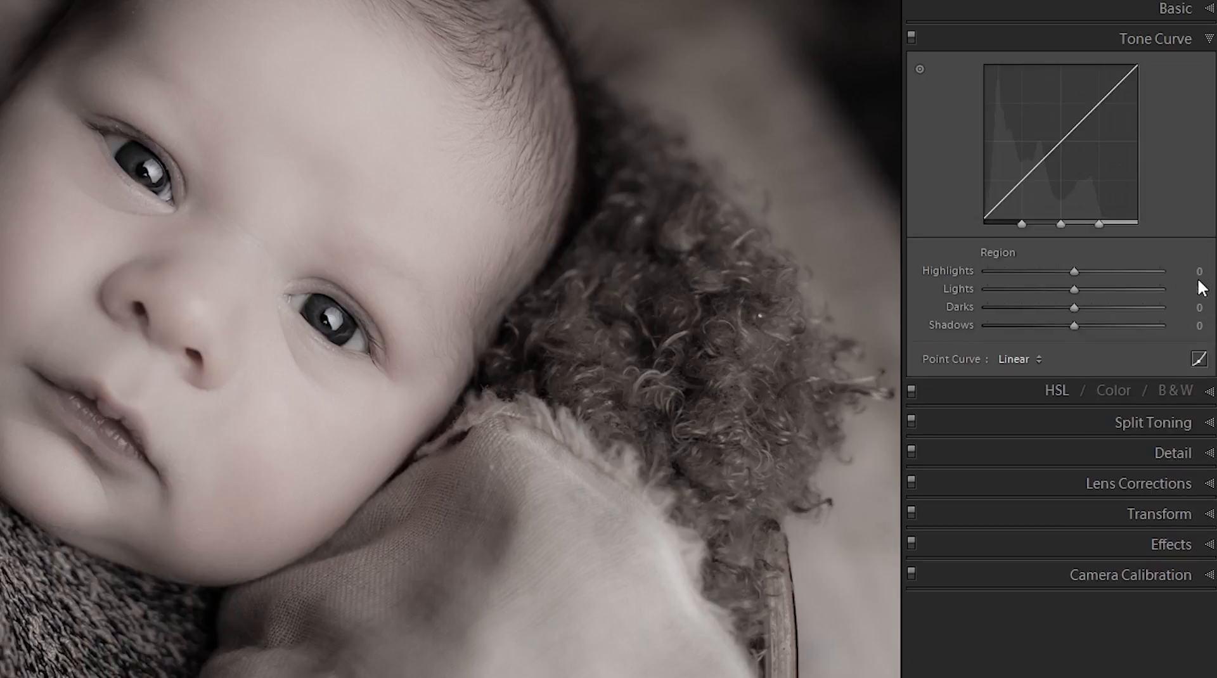
left_click(1201, 361)
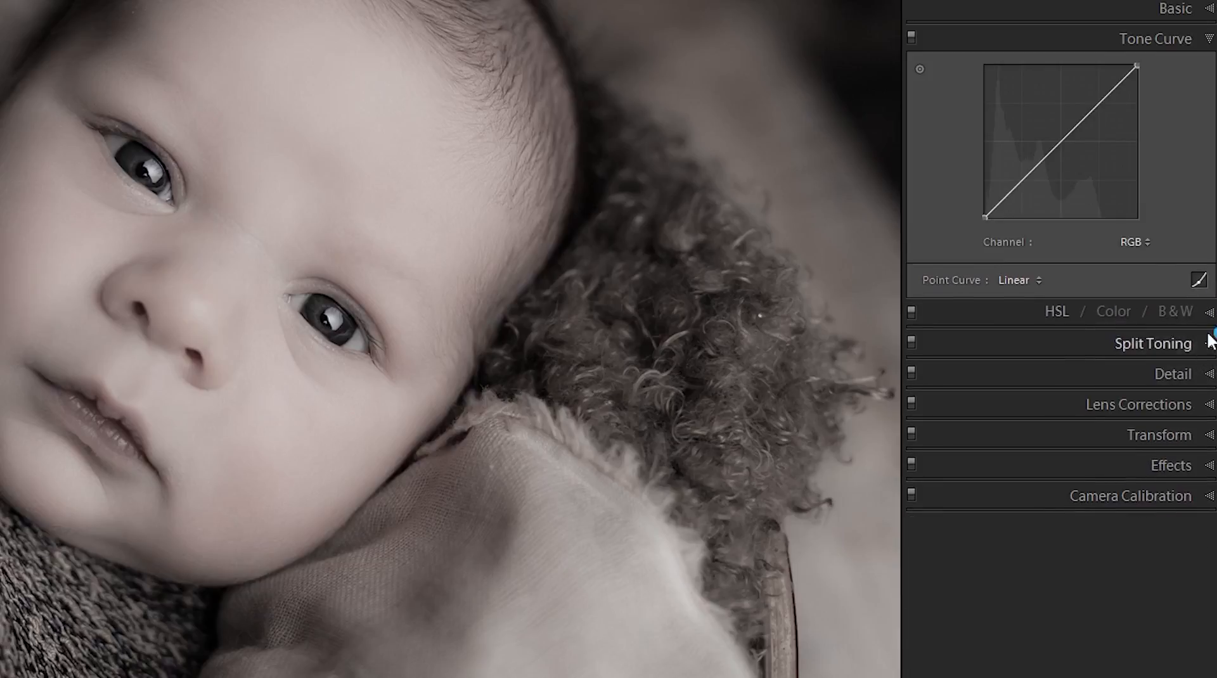
left_click(1009, 195)
left_click(1110, 92)
left_click_drag(1112, 89, 1110, 88)
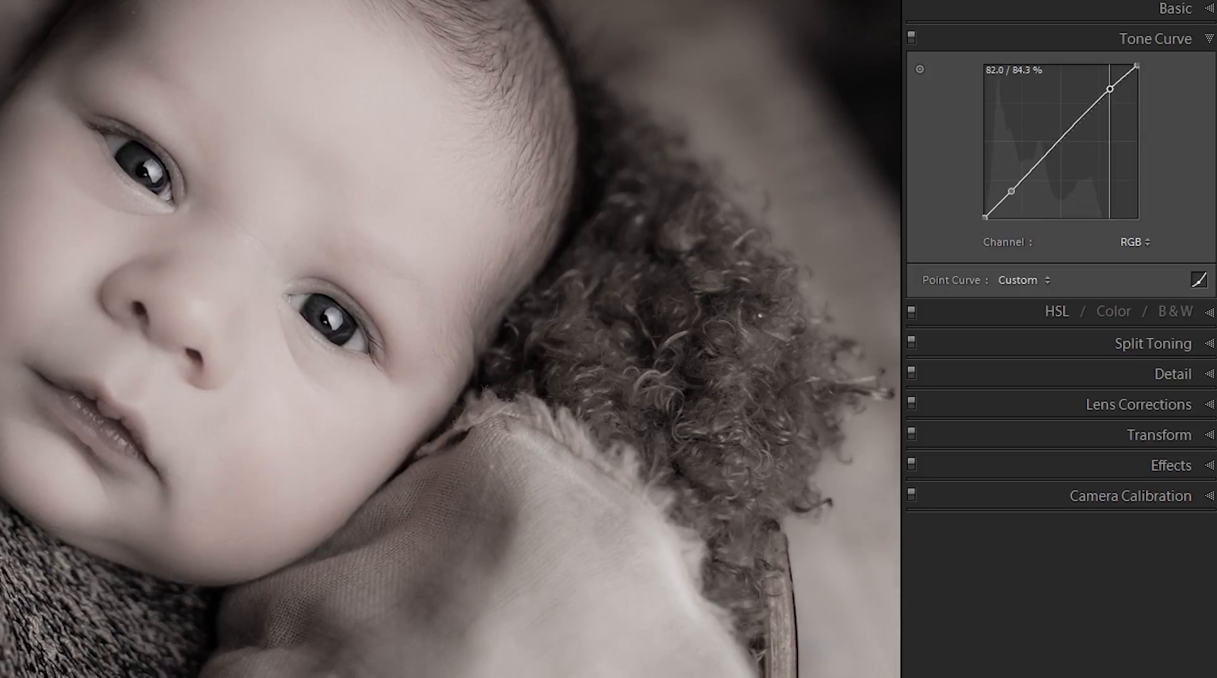
Step: Shape the RGB point curve into a gentle S by lowering the shadow point and raising the highlight point
left_click_drag(1012, 191, 1017, 188)
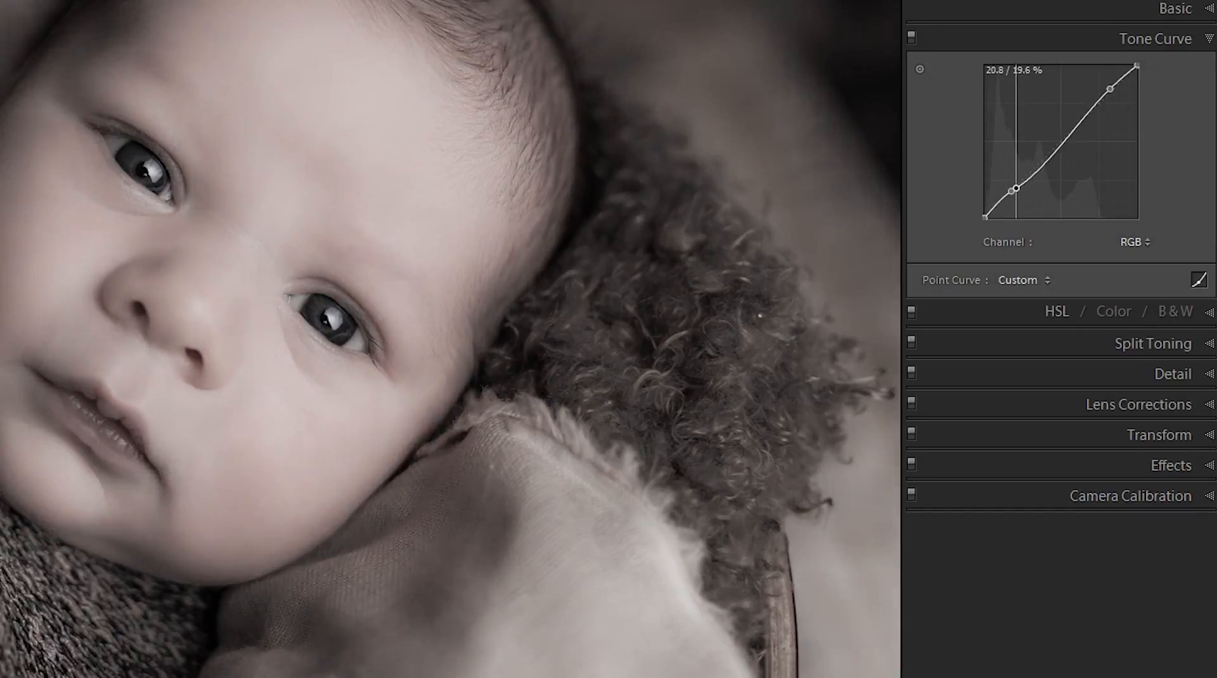
key("ctrl+z")
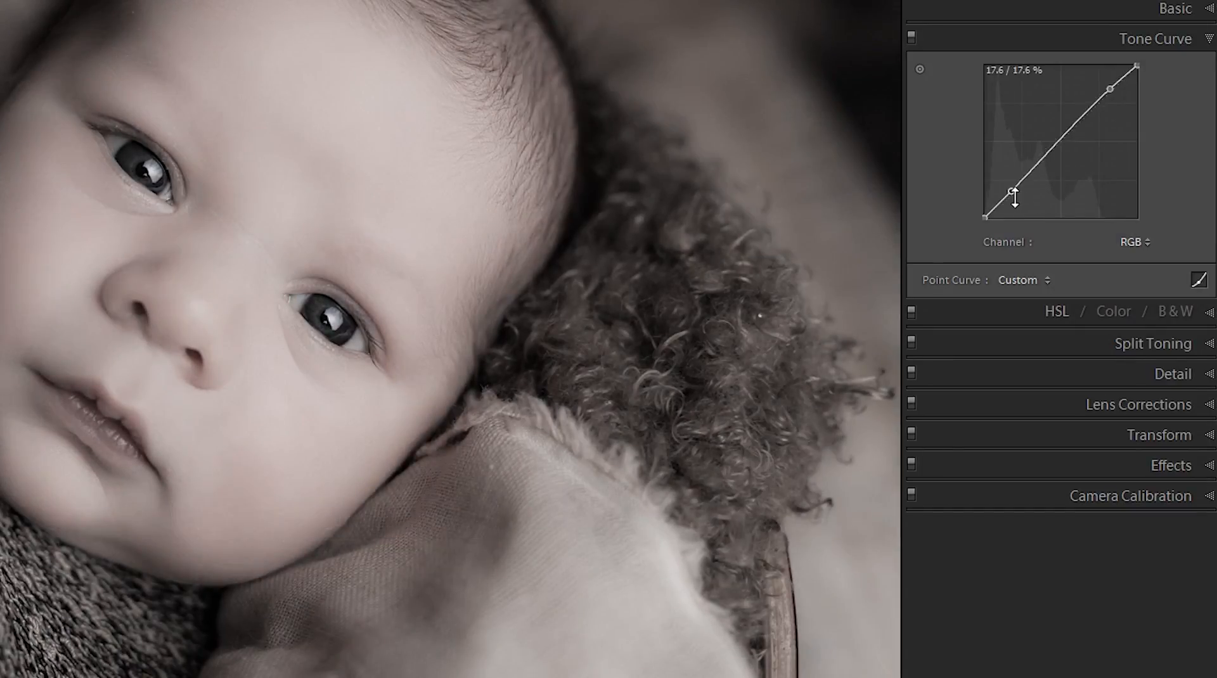
left_click_drag(1012, 192, 1009, 197)
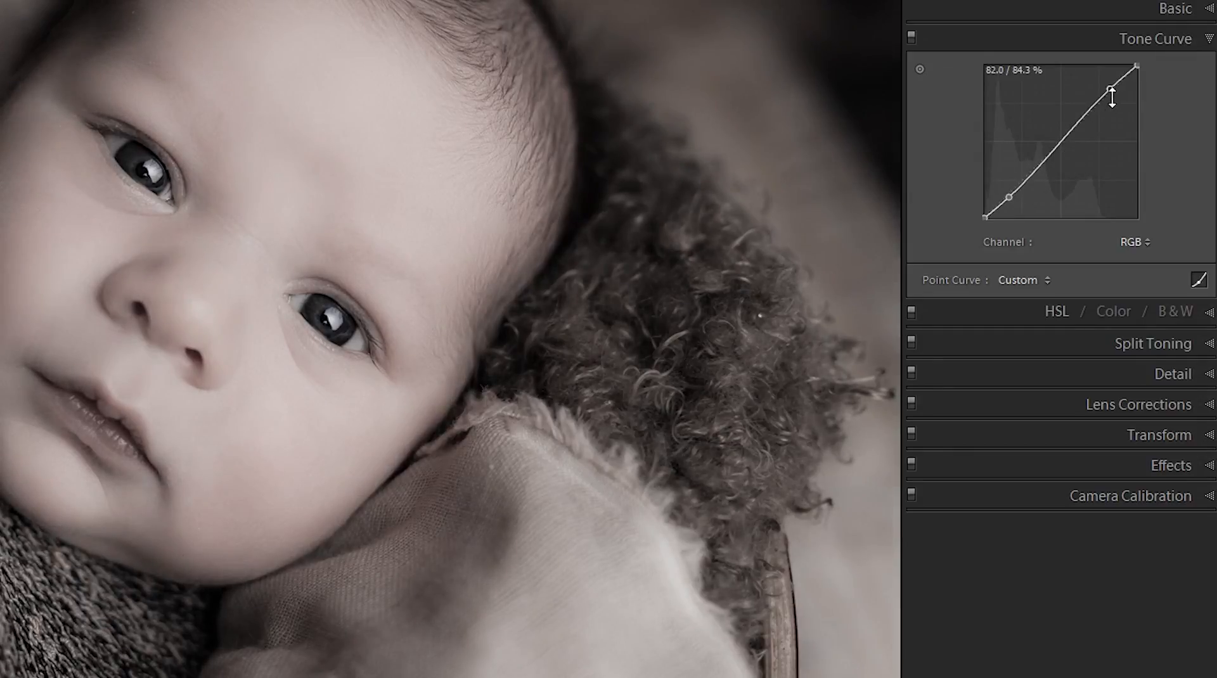
left_click_drag(1110, 88, 1113, 83)
left_click_drag(1010, 198, 1009, 199)
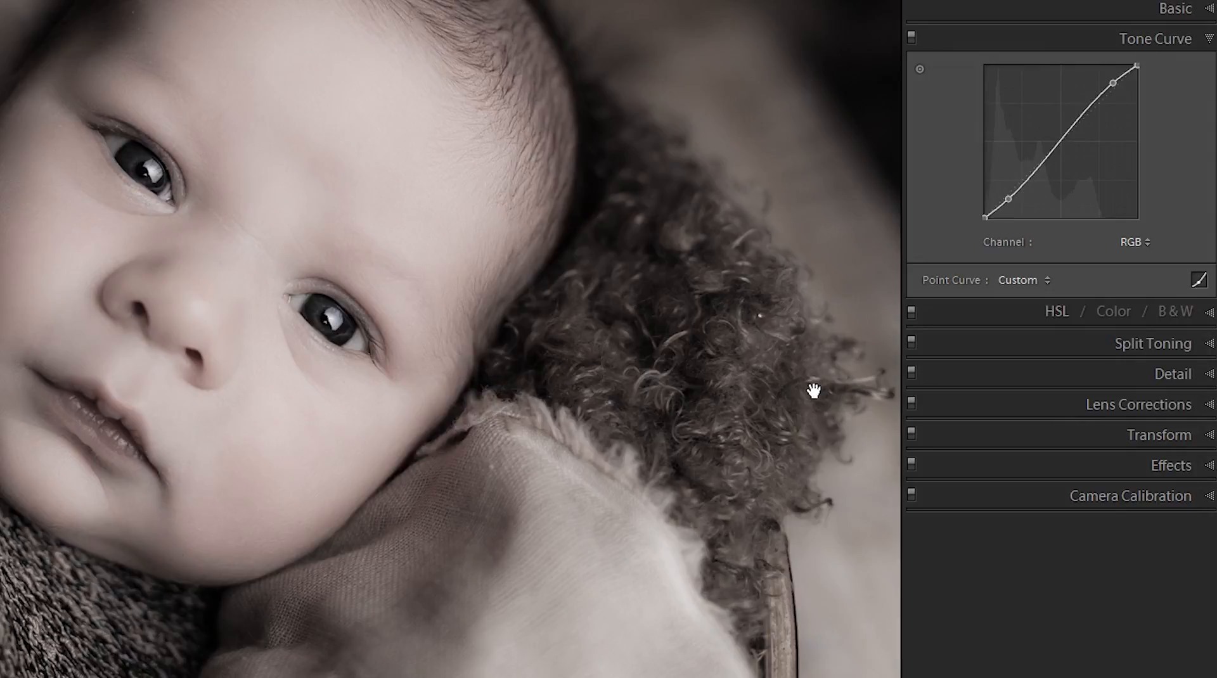
Step: Split-tone the photo with highlights at hue 49, saturation 10 and shadows at hue 38, saturation 5, and compare it without the toning
left_click(1174, 344)
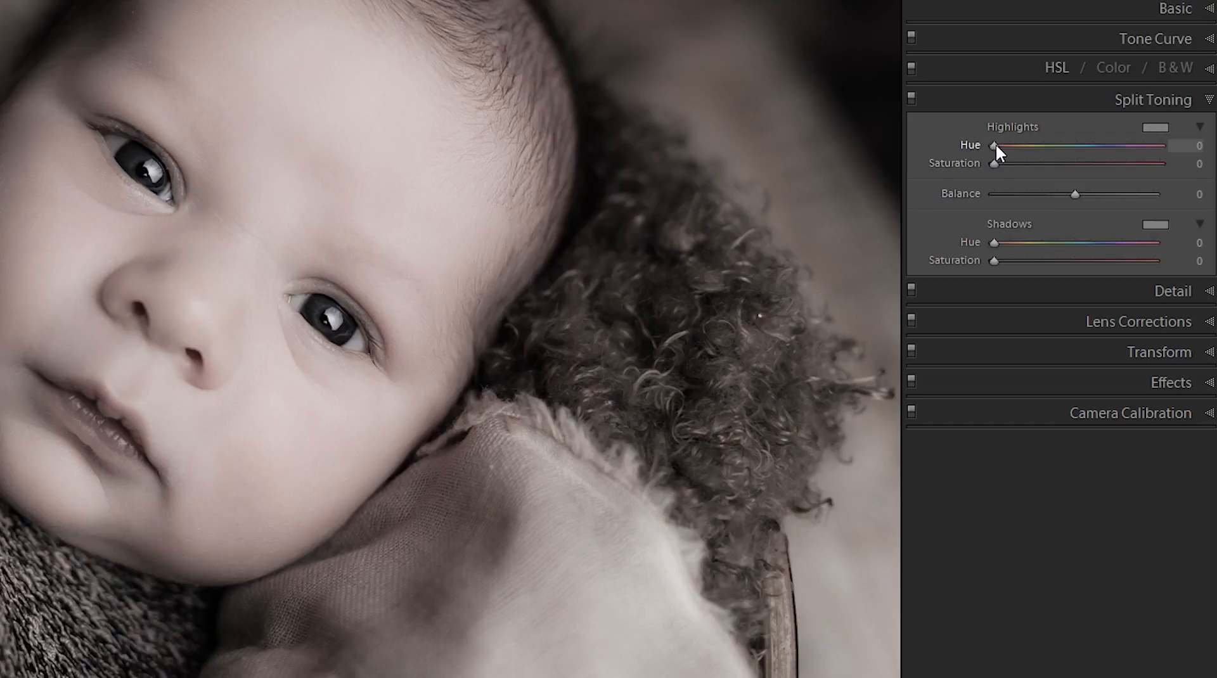
left_click_drag(997, 143, 1017, 143)
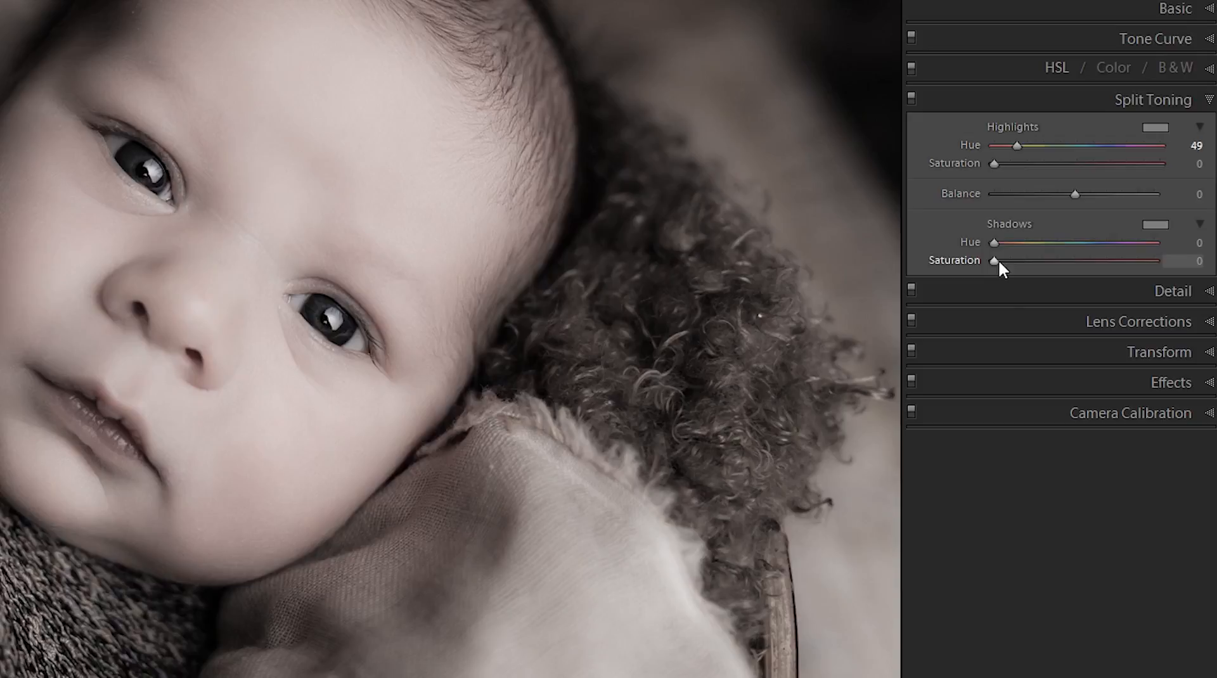
left_click_drag(995, 242, 1013, 243)
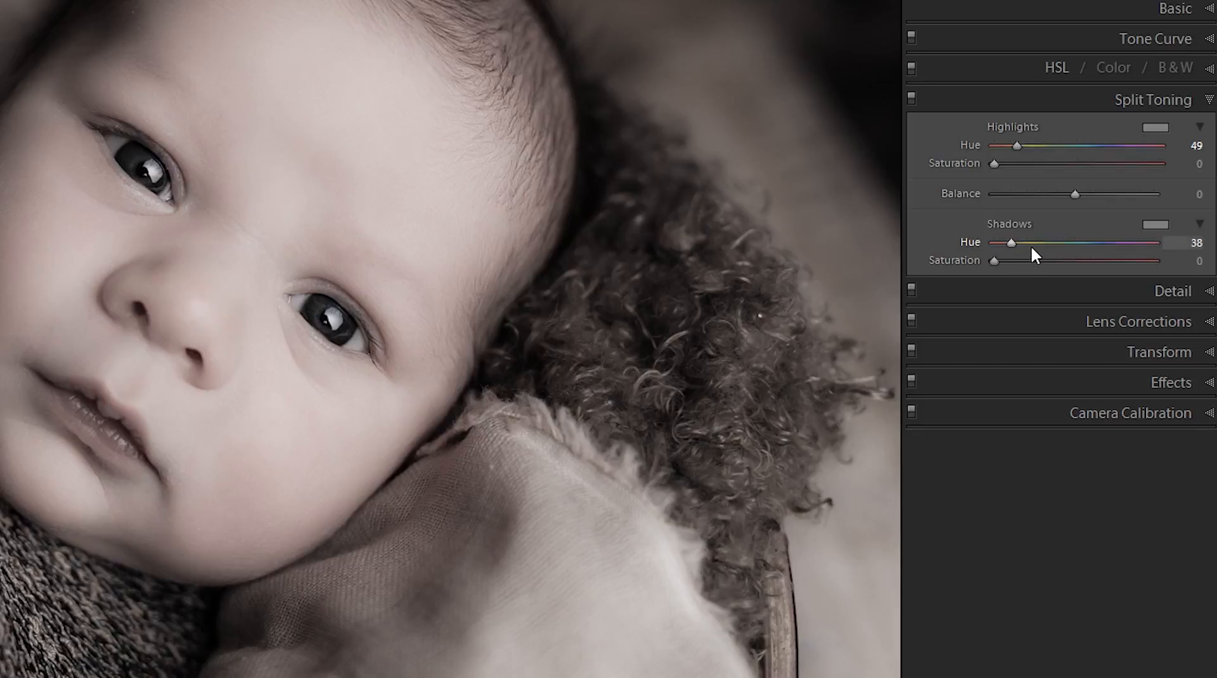
left_click_drag(994, 166, 1011, 163)
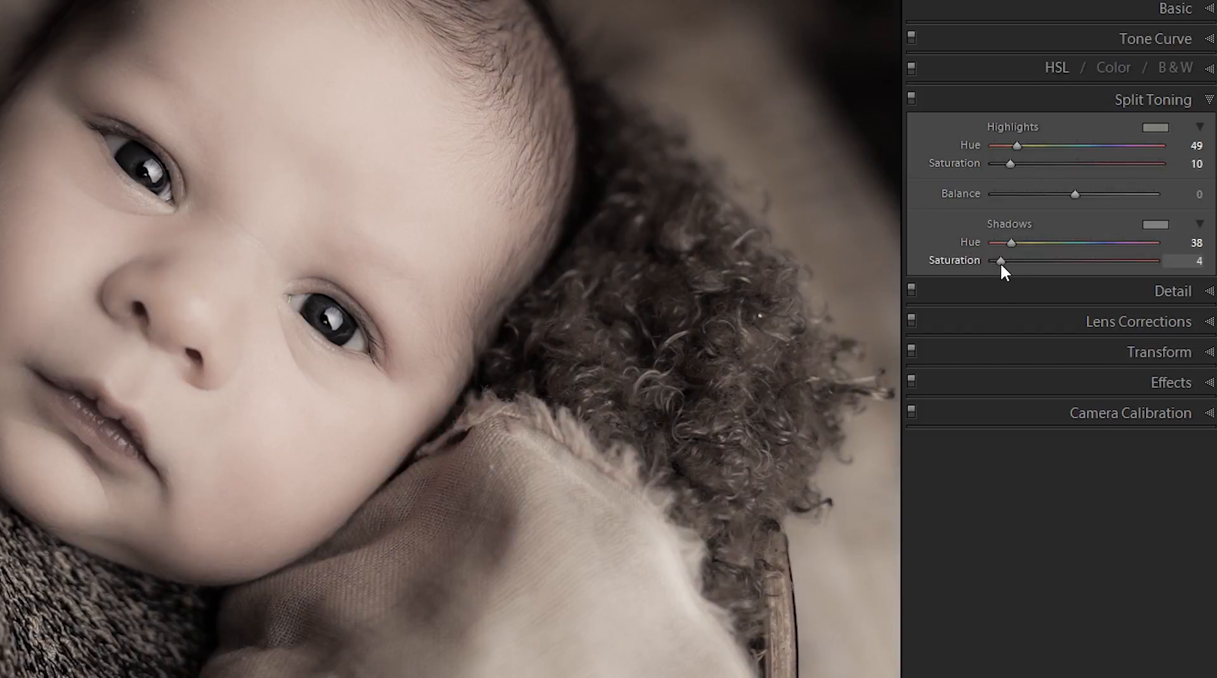
left_click_drag(1005, 264, 1002, 263)
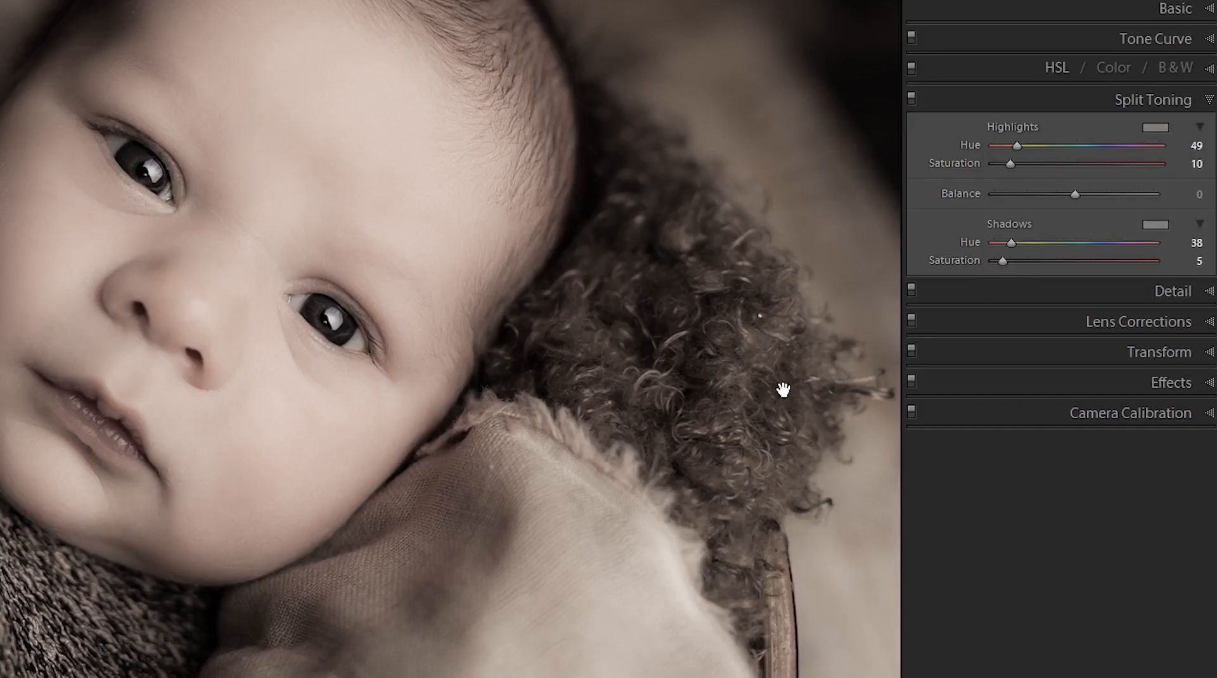
left_click(912, 98)
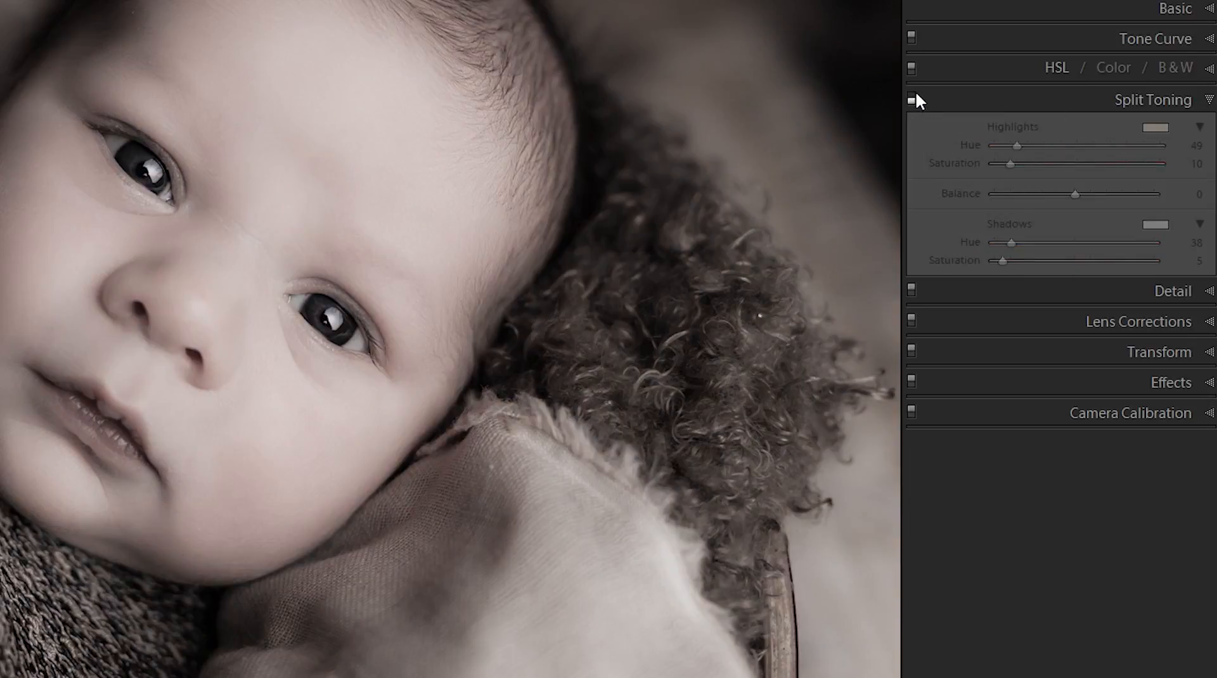
left_click(913, 99)
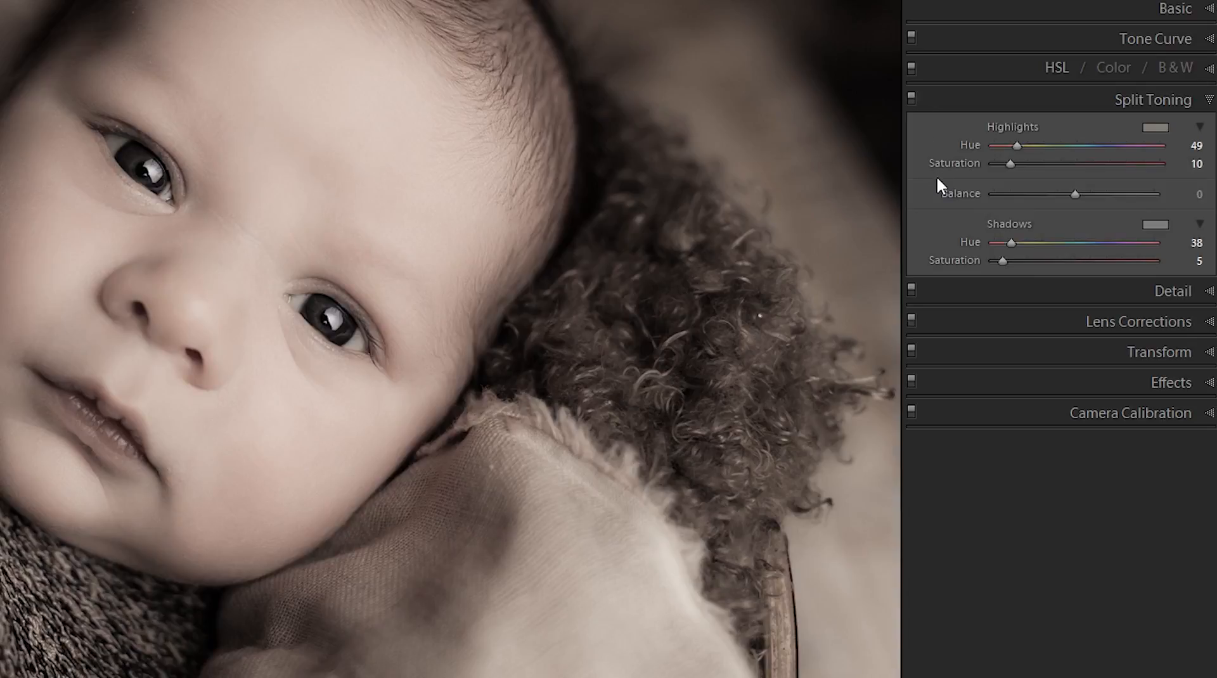
Step: Apply a Highlight Priority post-crop vignette with amount -41 and set Dehaze to -5
left_click(1176, 384)
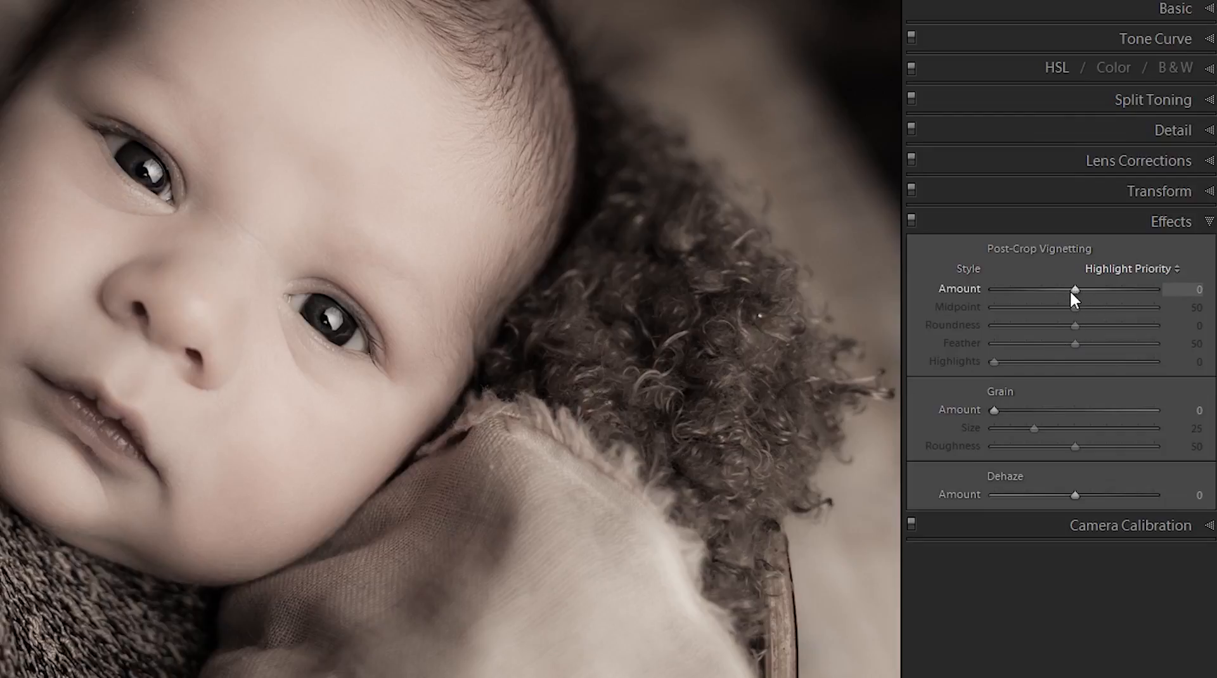
left_click_drag(1070, 290, 1037, 299)
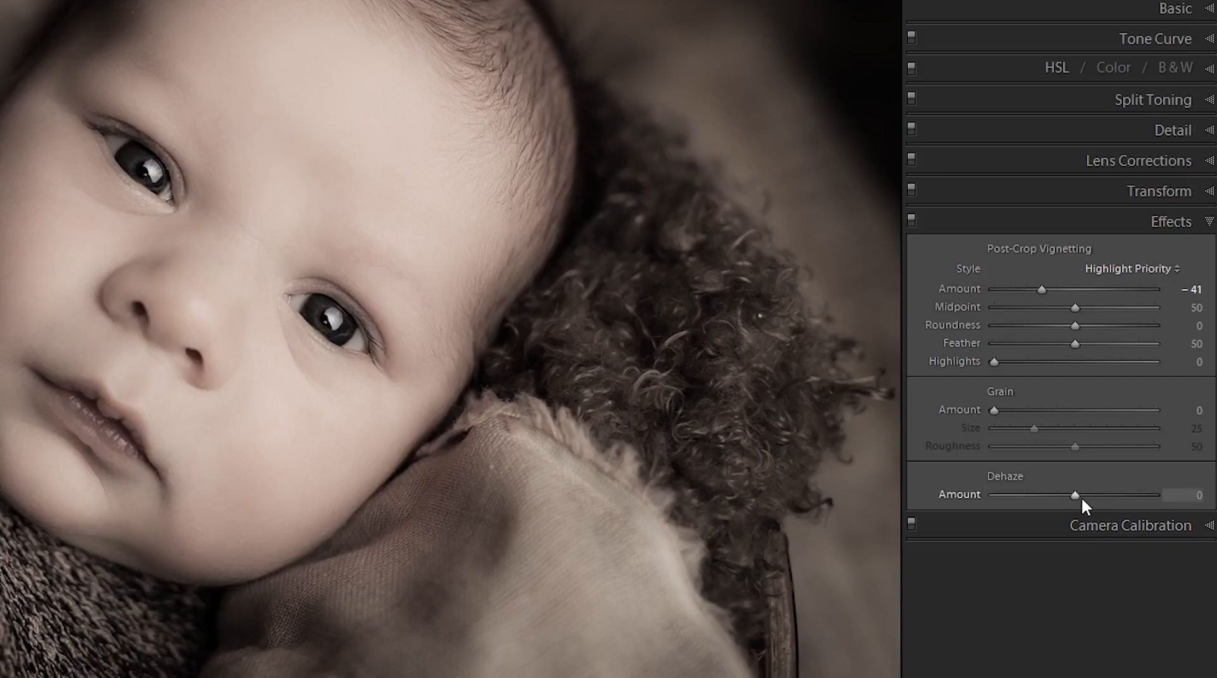
left_click_drag(1075, 493, 1073, 501)
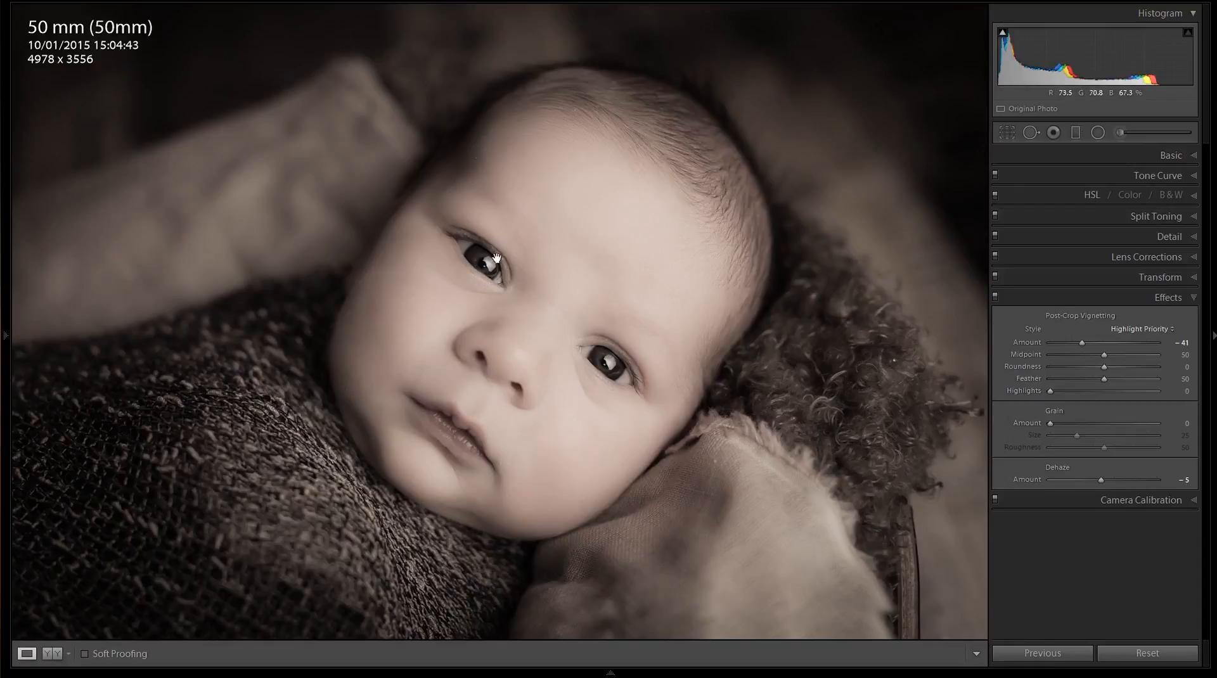
Step: Paint the Iris Enhance adjustment over the irises and whites of both eyes with a size 7.0 brush
left_click(474, 260)
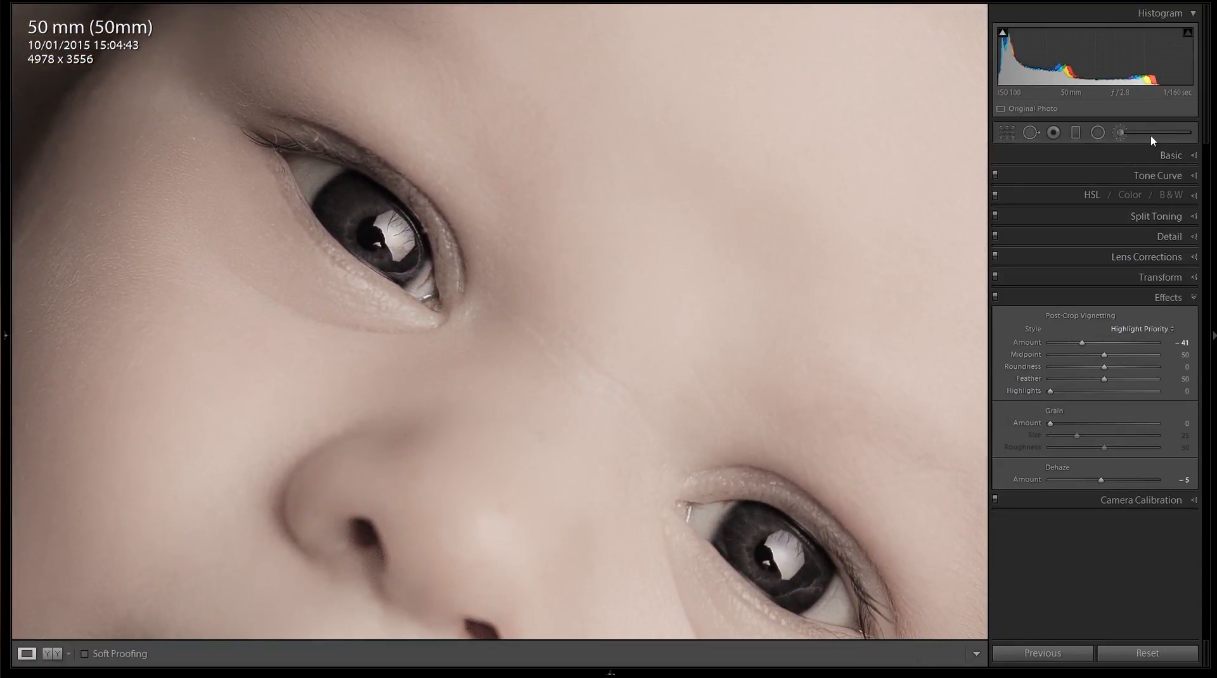
left_click(1149, 139)
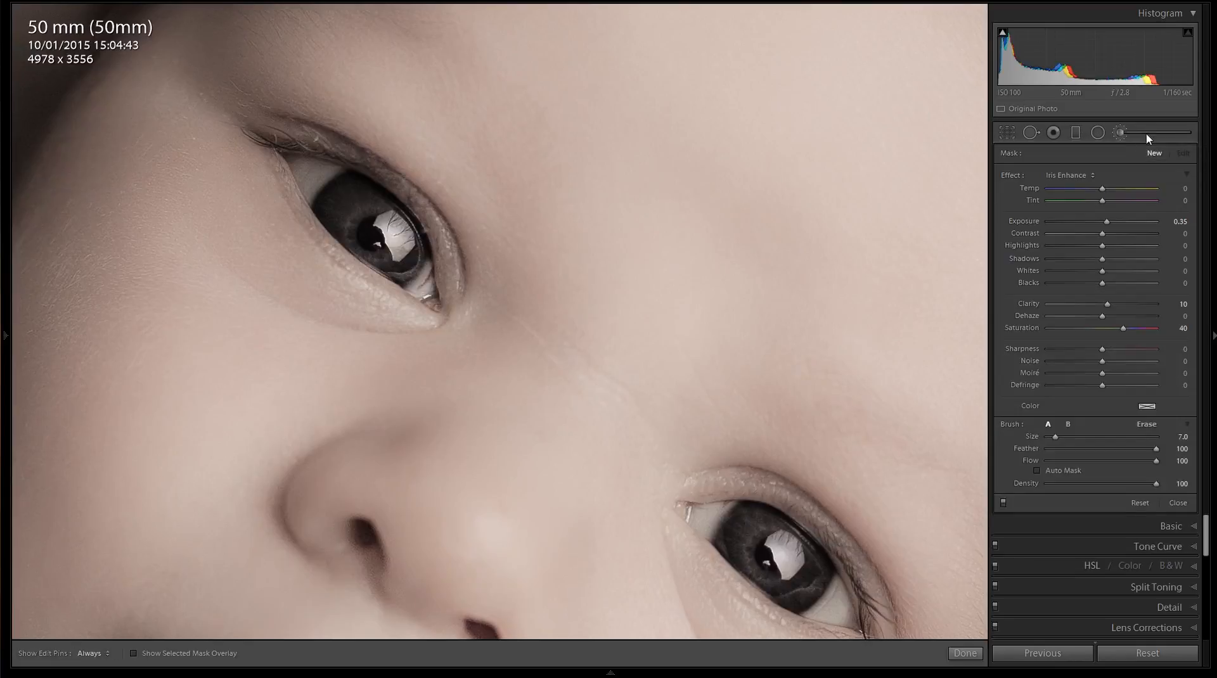
left_click(1092, 175)
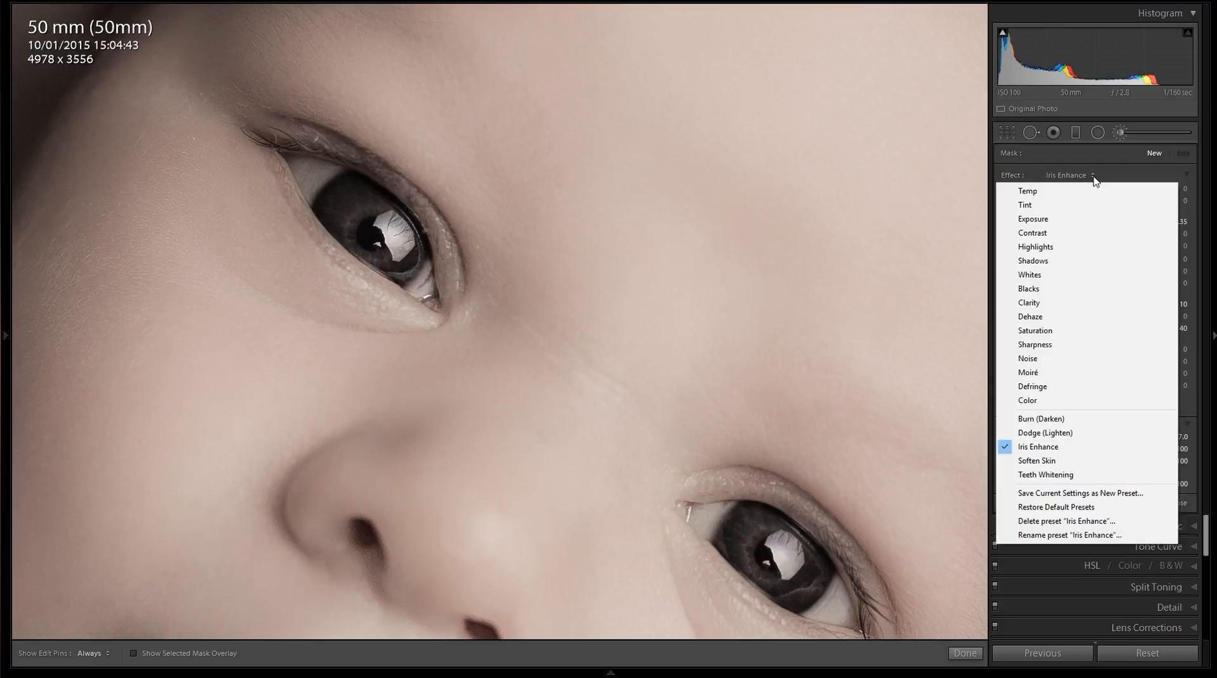
left_click(1099, 155)
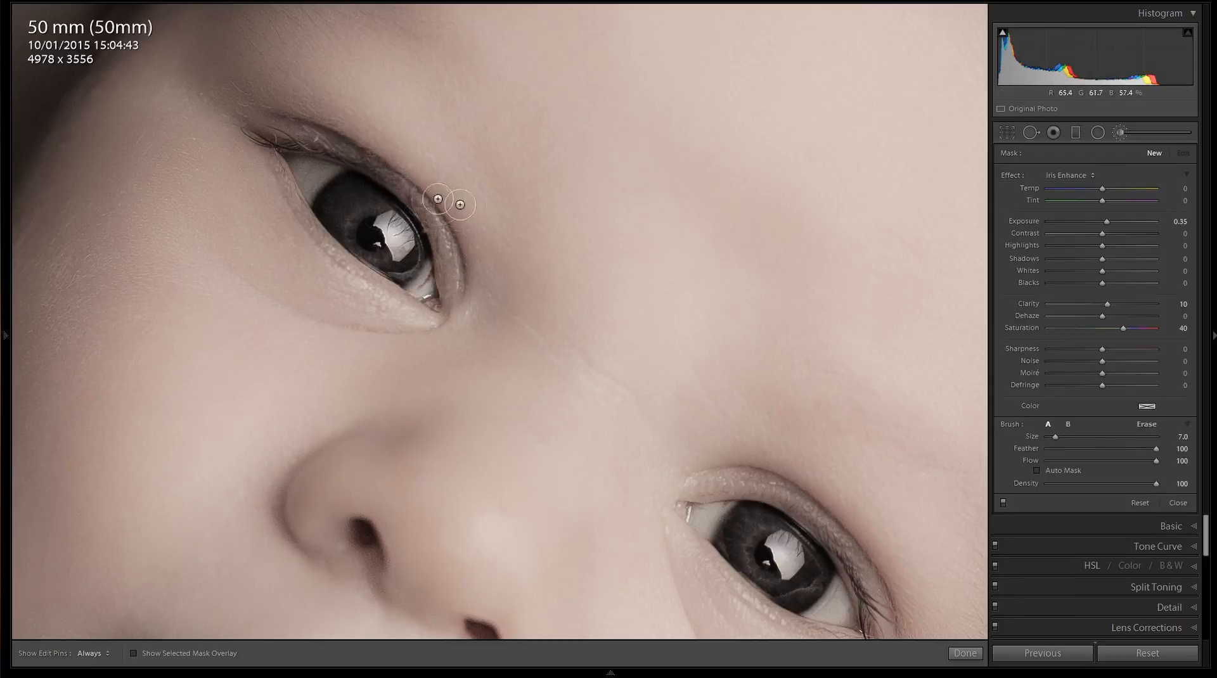
mouse_move(304, 169)
left_mouse_down()
mouse_move(389, 219)
mouse_move(418, 268)
mouse_move(323, 184)
mouse_move(371, 250)
mouse_move(418, 270)
mouse_move(369, 178)
mouse_move(332, 163)
mouse_move(321, 172)
mouse_move(342, 221)
mouse_move(411, 276)
mouse_move(323, 174)
left_mouse_up()
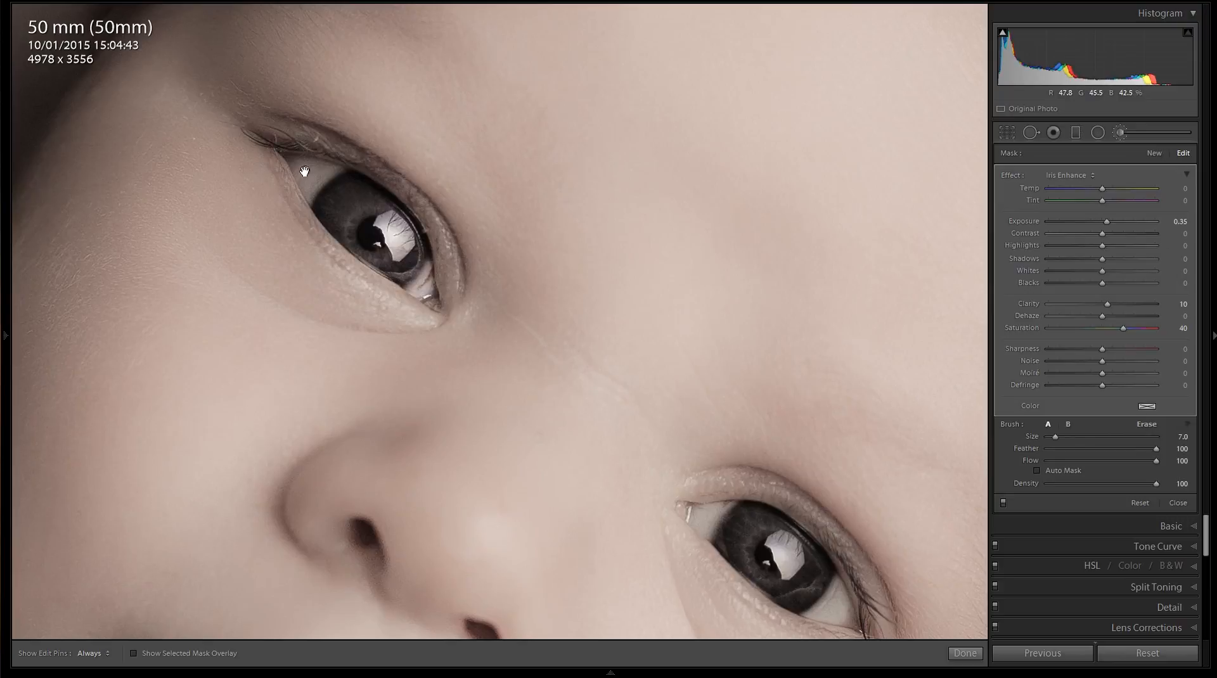
mouse_move(305, 172)
key("h")
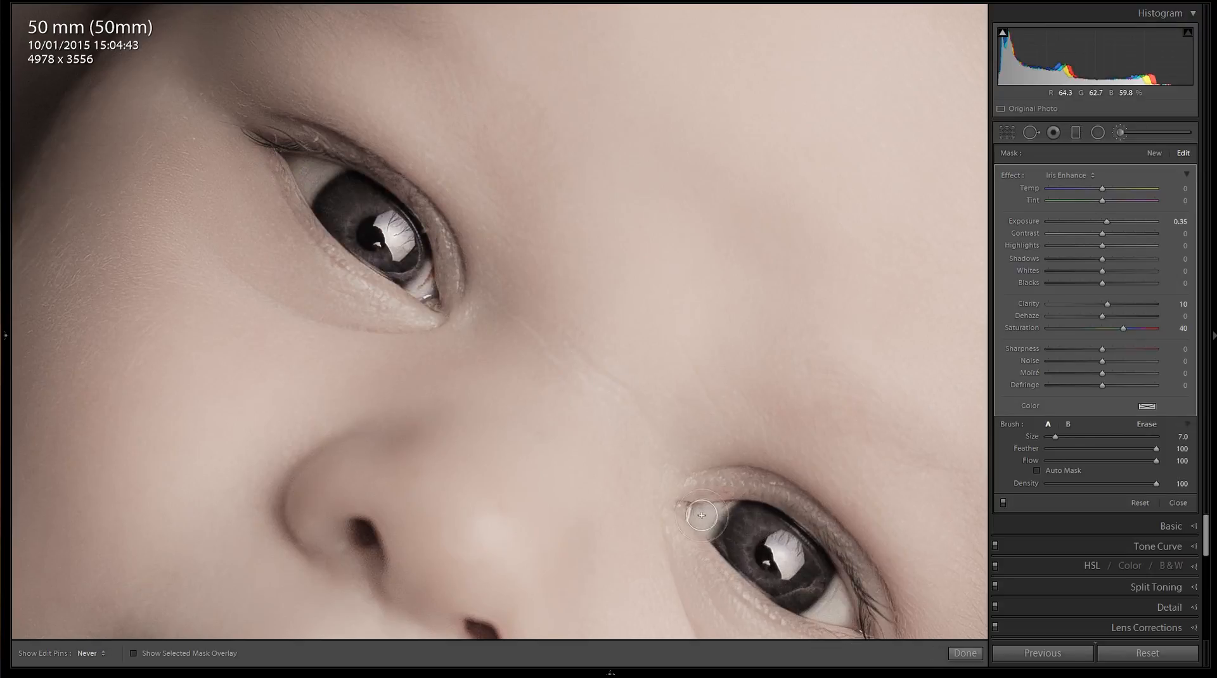
key("h")
key("z")
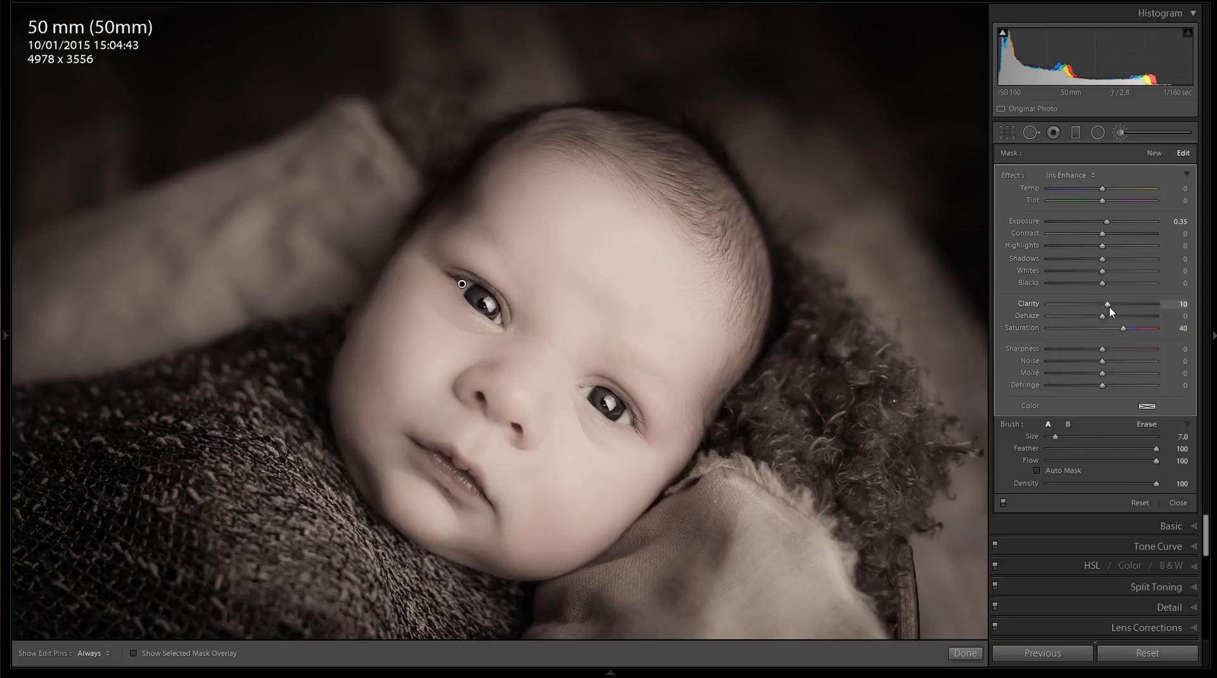
Step: Refine the eye adjustment with Contrast -15, Highlights 24, Whites 25, Clarity 27 and Sharpness 18, and finish the brush edit
left_click_drag(1107, 304, 1119, 308)
left_click_drag(1103, 248, 1117, 252)
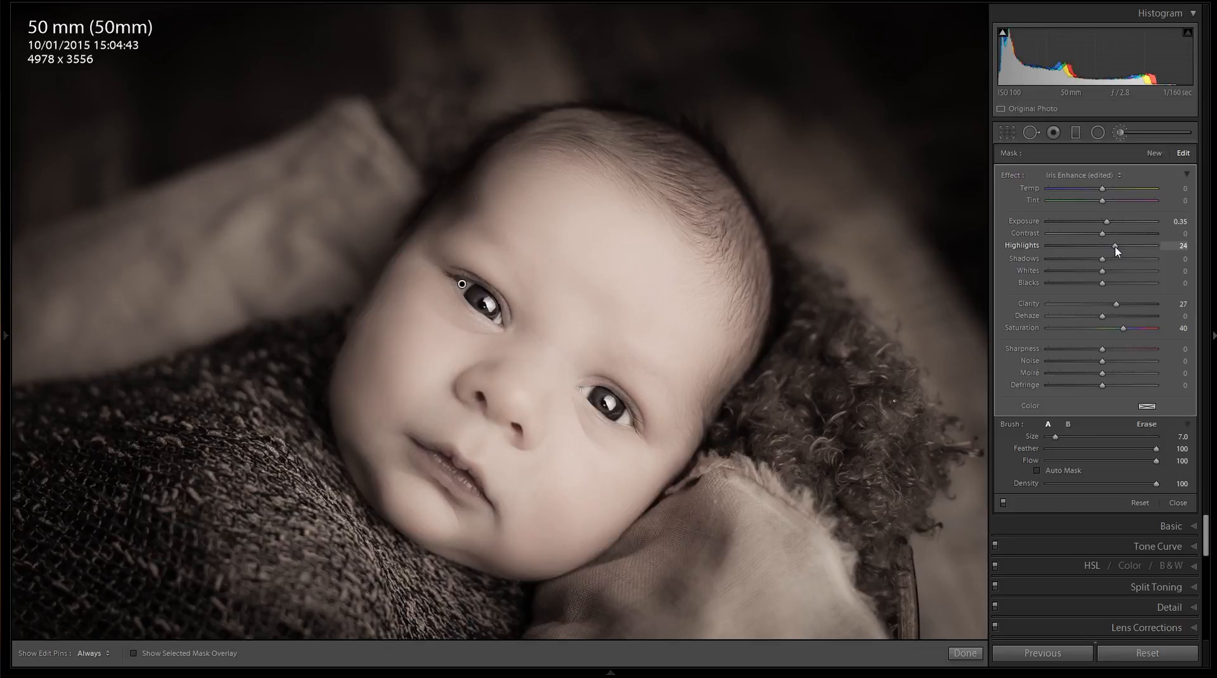
left_click_drag(1103, 235, 1113, 238)
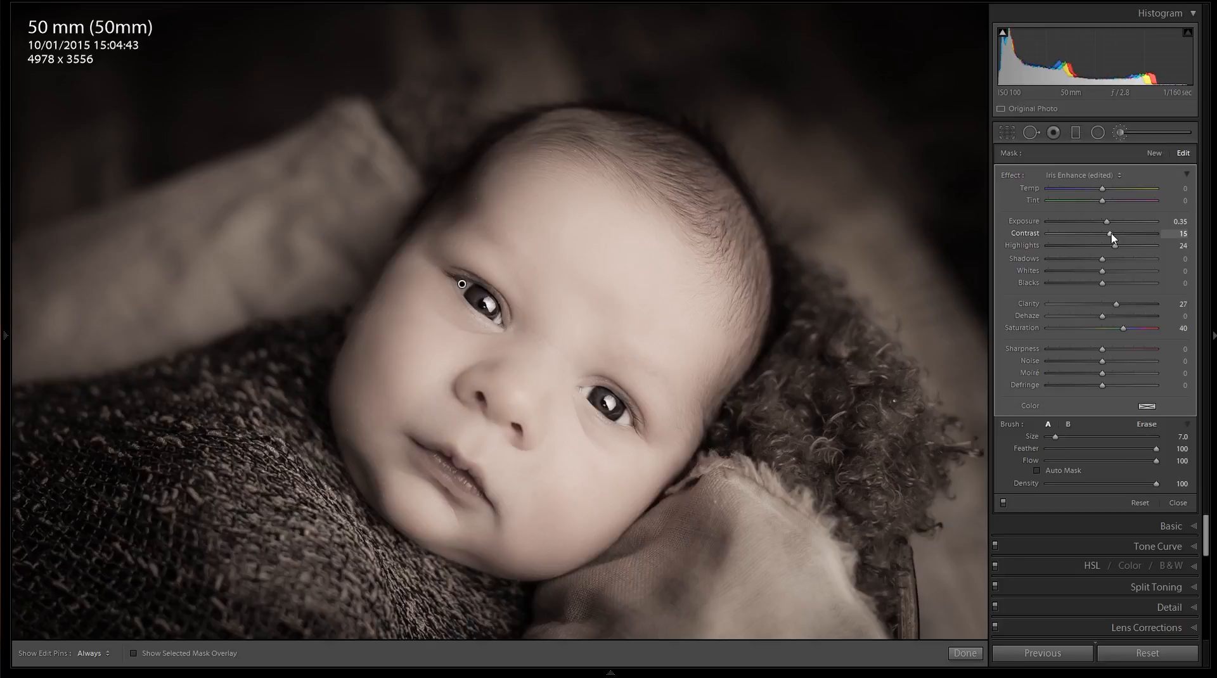
mouse_move(1113, 238)
left_mouse_down()
mouse_move(1083, 243)
mouse_move(1095, 243)
left_mouse_up()
left_click_drag(1104, 276, 1119, 276)
left_click_drag(1102, 352, 1113, 350)
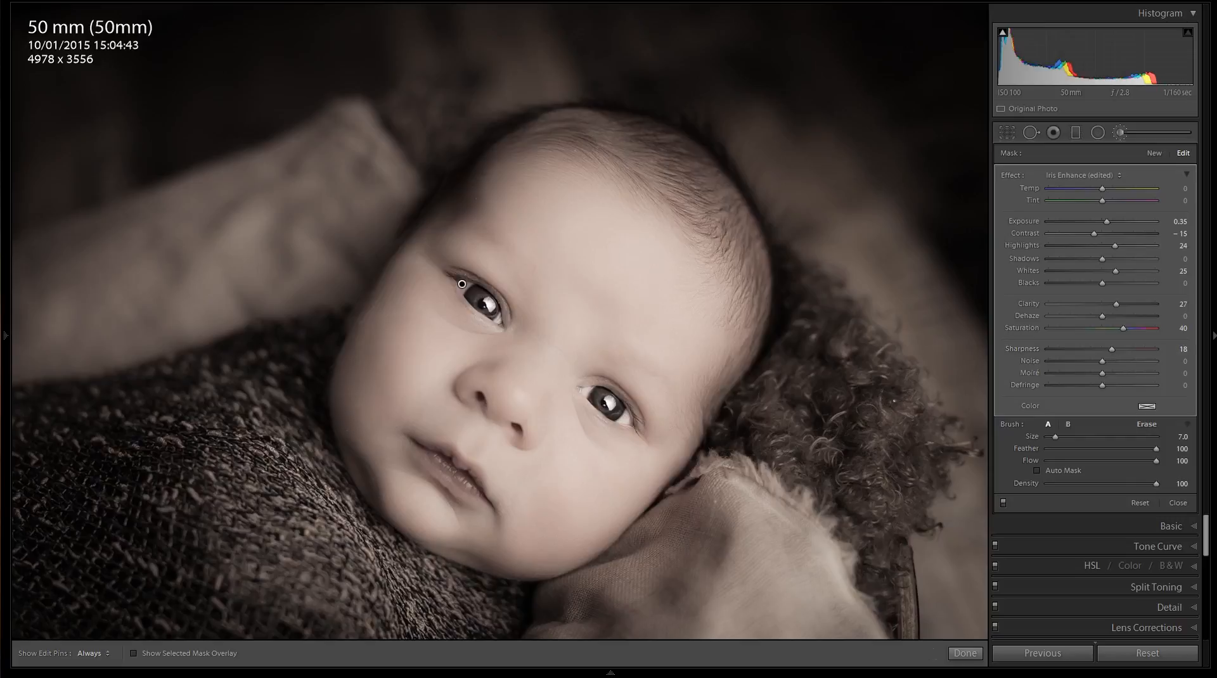
left_click(961, 654)
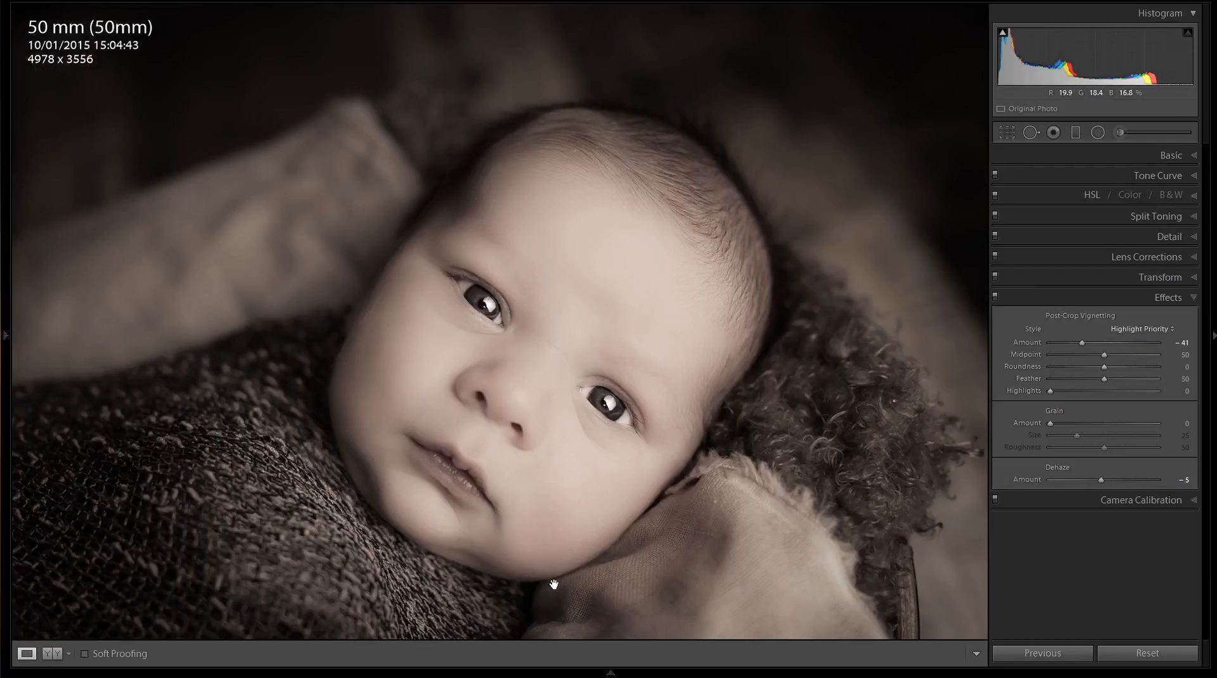
Step: Compare the baby's face before and after the edits side by side
key("y")
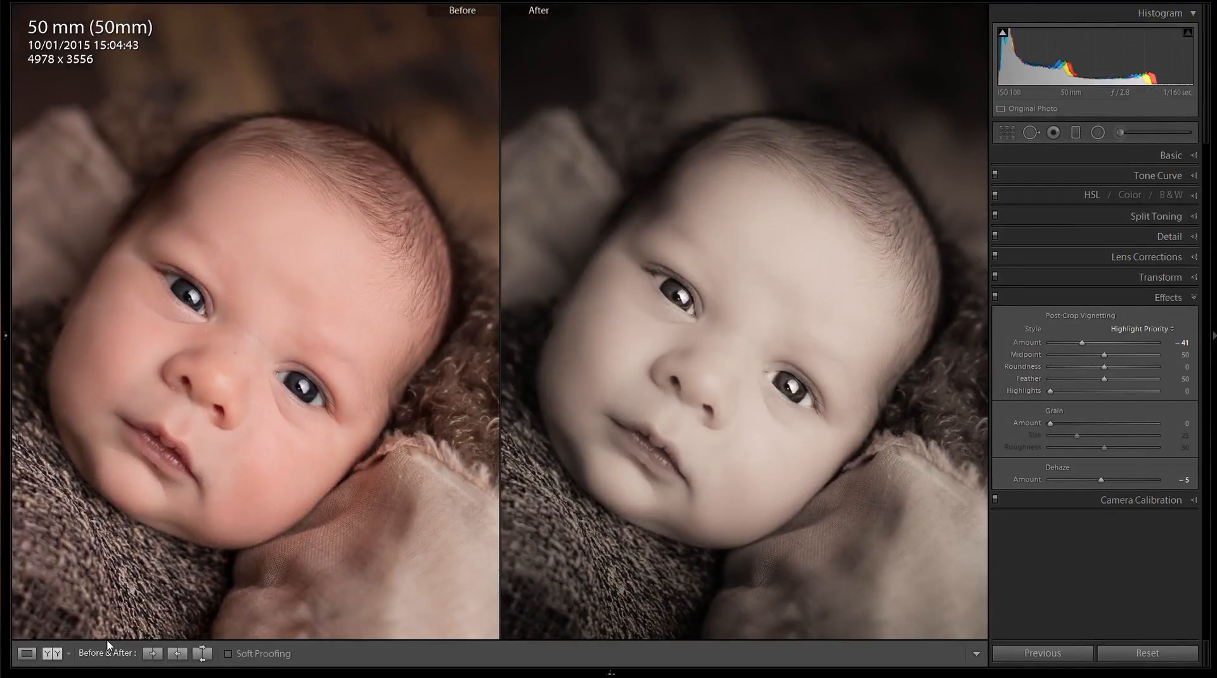
left_click_drag(594, 348, 631, 331)
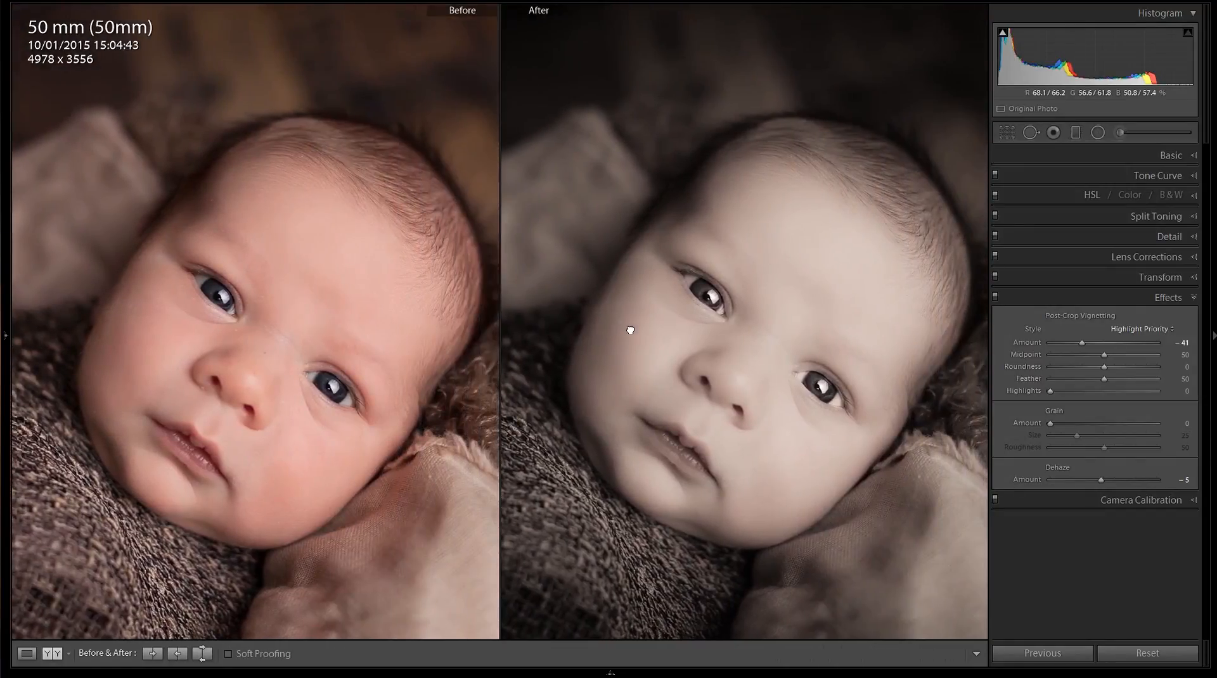